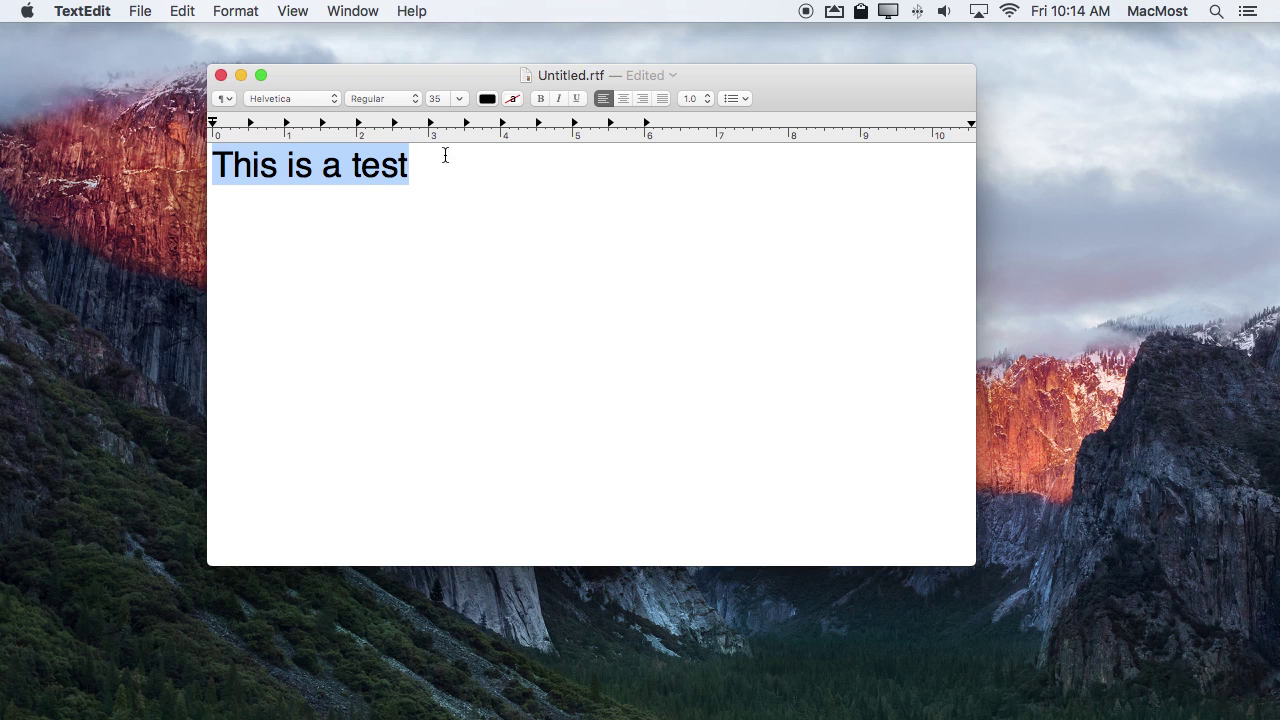
# - Open the quick text-colour palette for the 'This is a test' line
pyautogui.click(488, 100)
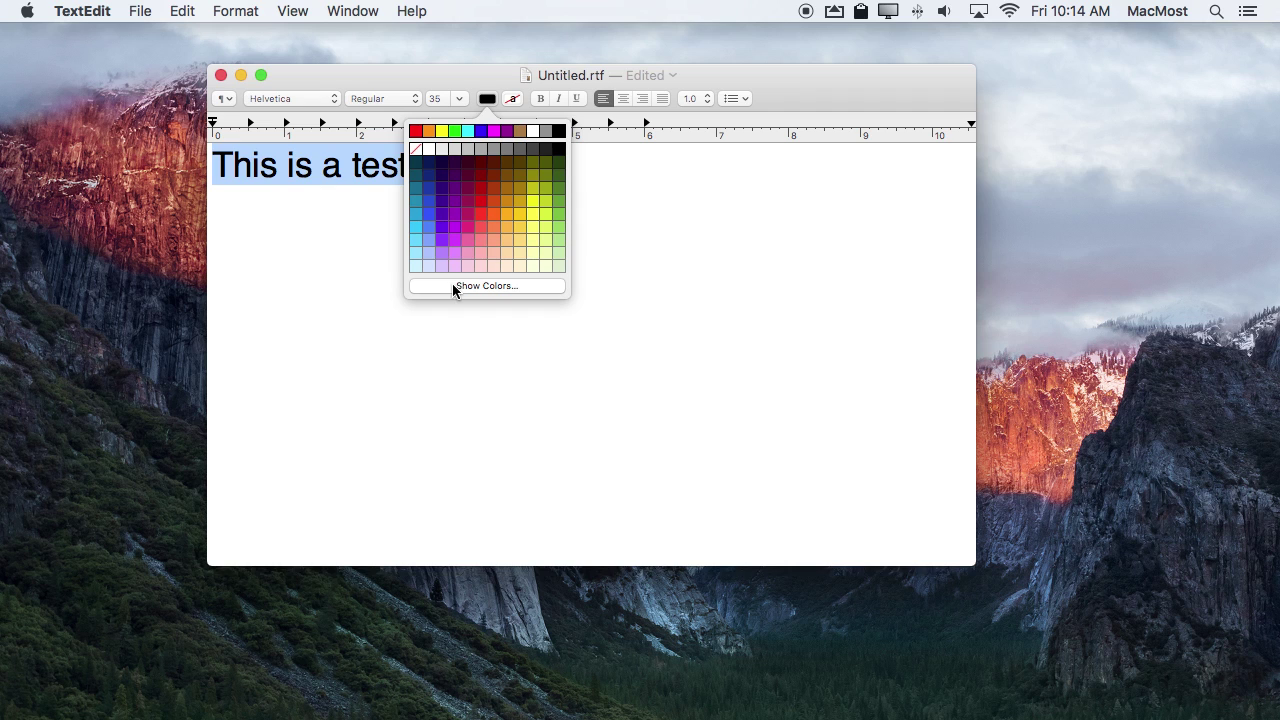
# - Bring up the full Colors picker window beside the document and bring it to the front
pyautogui.click(453, 286)
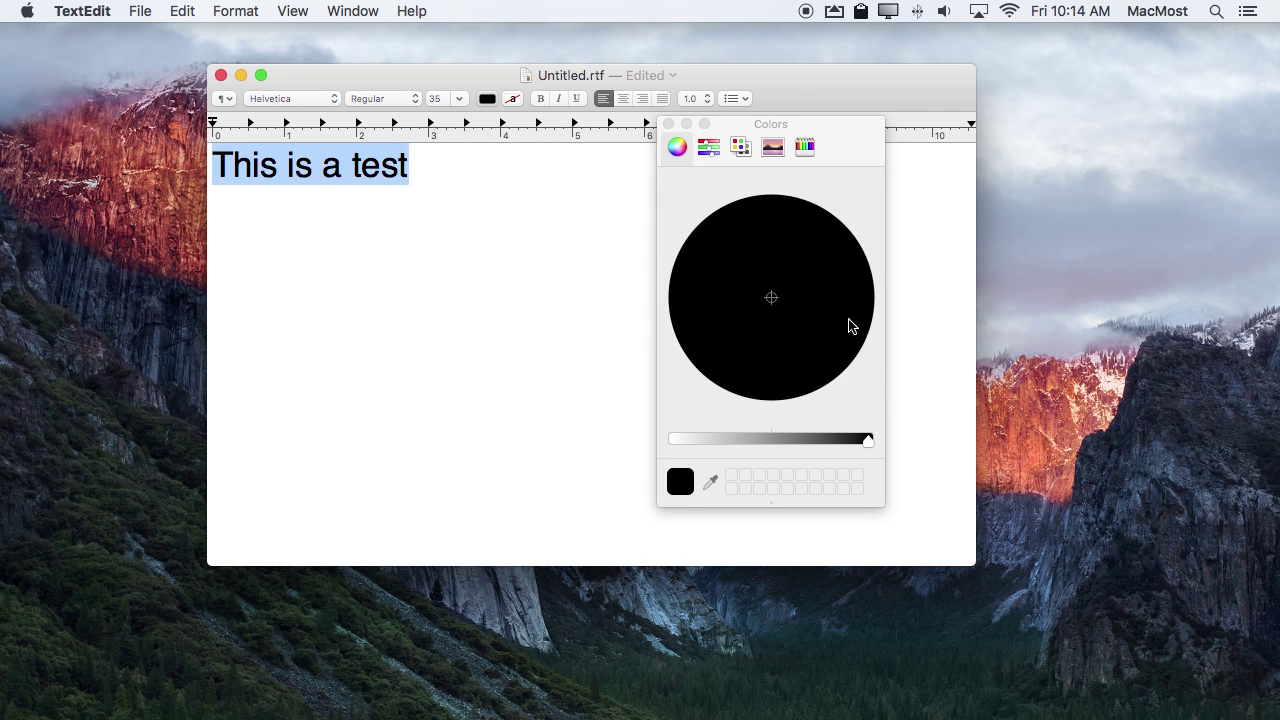
pyautogui.click(796, 178)
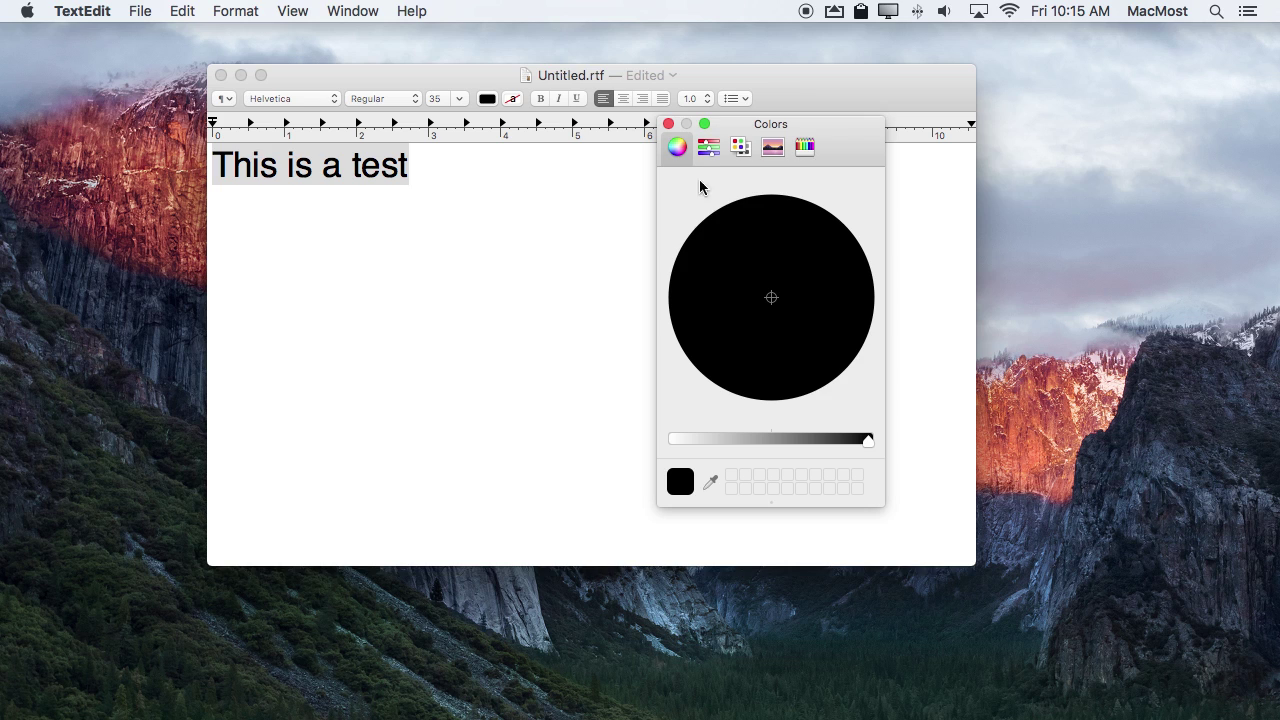
# - Recolour the text on the colour wheel through grey, pink and deep red to blue-violet
pyautogui.click(868, 444)
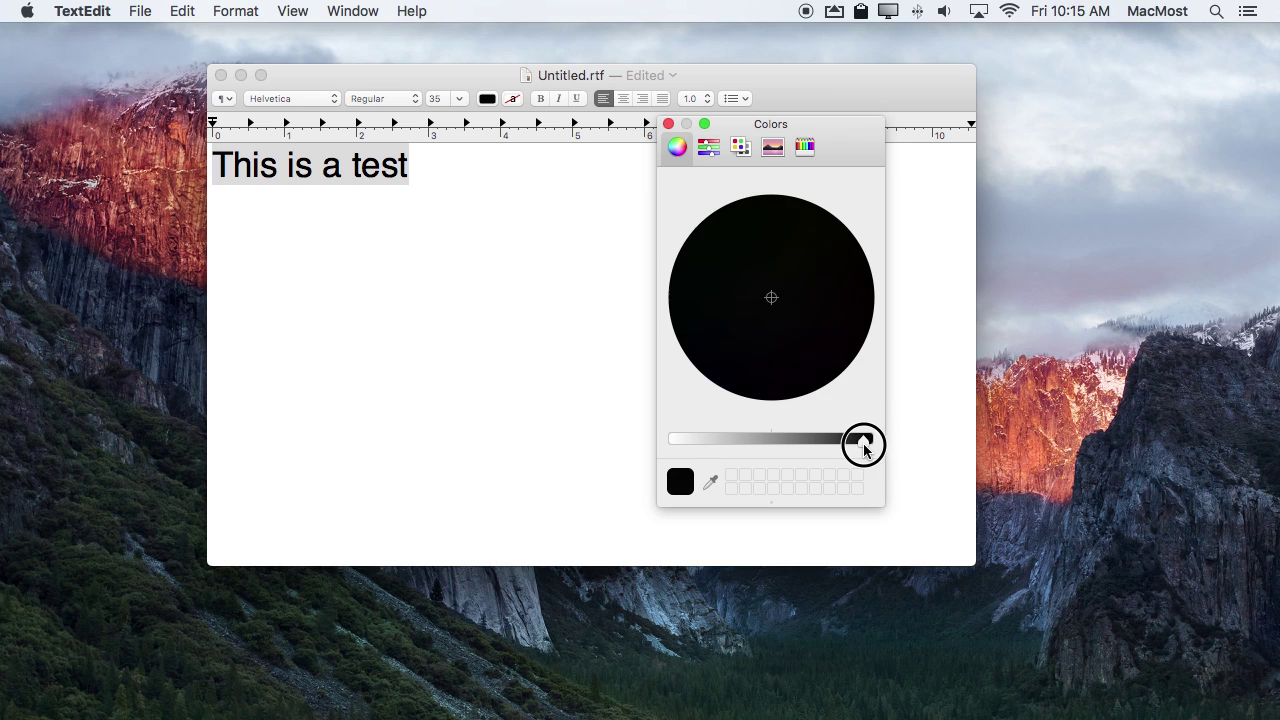
pyautogui.moveTo(868, 444)
pyautogui.mouseDown()
pyautogui.moveTo(654, 446)
pyautogui.moveTo(676, 449)
pyautogui.mouseUp()
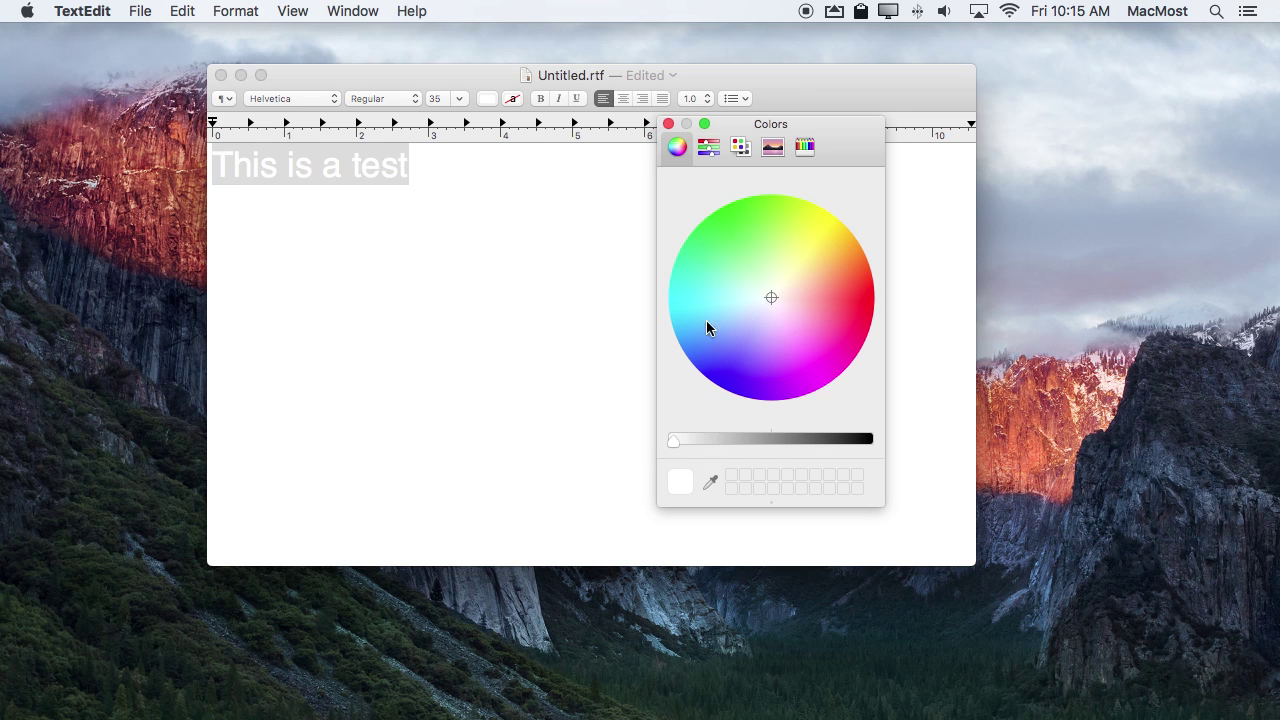
pyautogui.moveTo(728, 242)
pyautogui.mouseDown()
pyautogui.moveTo(797, 263)
pyautogui.moveTo(826, 294)
pyautogui.moveTo(783, 340)
pyautogui.moveTo(728, 323)
pyautogui.moveTo(791, 303)
pyautogui.moveTo(808, 257)
pyautogui.moveTo(771, 326)
pyautogui.moveTo(819, 340)
pyautogui.moveTo(826, 286)
pyautogui.moveTo(746, 289)
pyautogui.moveTo(746, 223)
pyautogui.moveTo(717, 331)
pyautogui.moveTo(826, 317)
pyautogui.moveTo(846, 297)
pyautogui.moveTo(834, 302)
pyautogui.mouseUp()
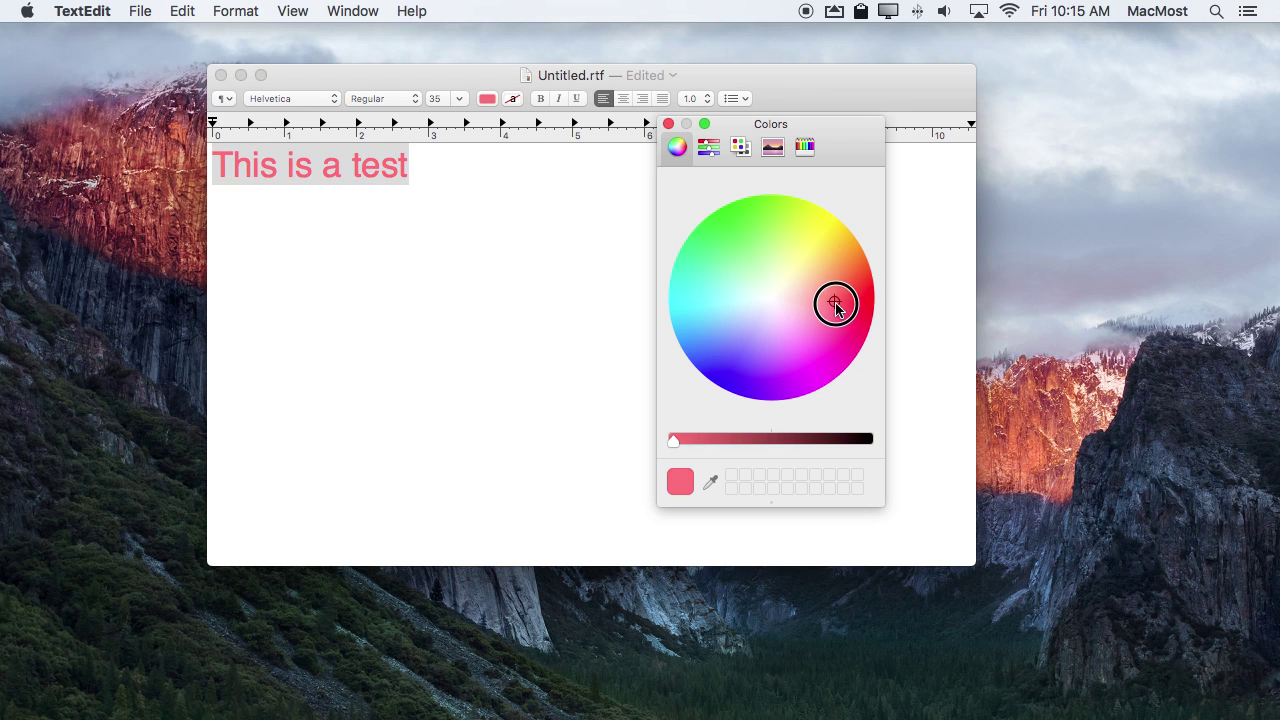
pyautogui.moveTo(672, 441); pyautogui.dragTo(749, 441)
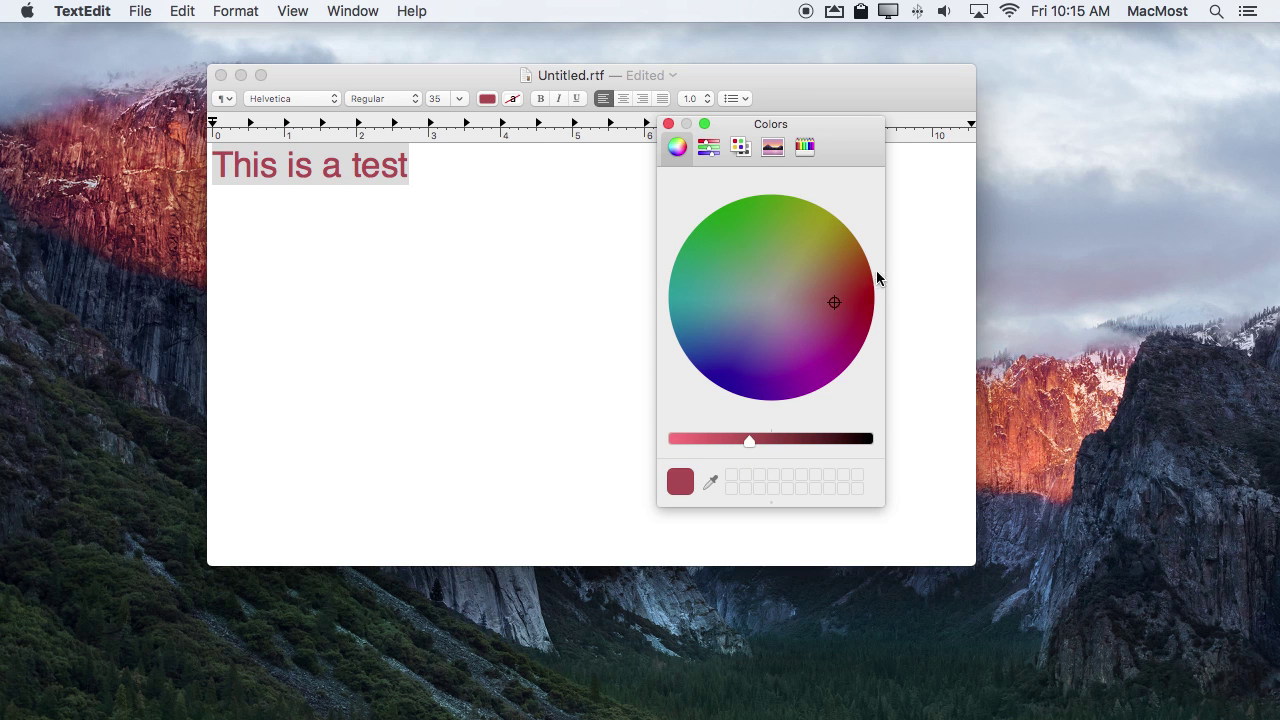
pyautogui.moveTo(829, 312)
pyautogui.mouseDown()
pyautogui.moveTo(768, 276)
pyautogui.moveTo(711, 278)
pyautogui.moveTo(737, 361)
pyautogui.mouseUp()
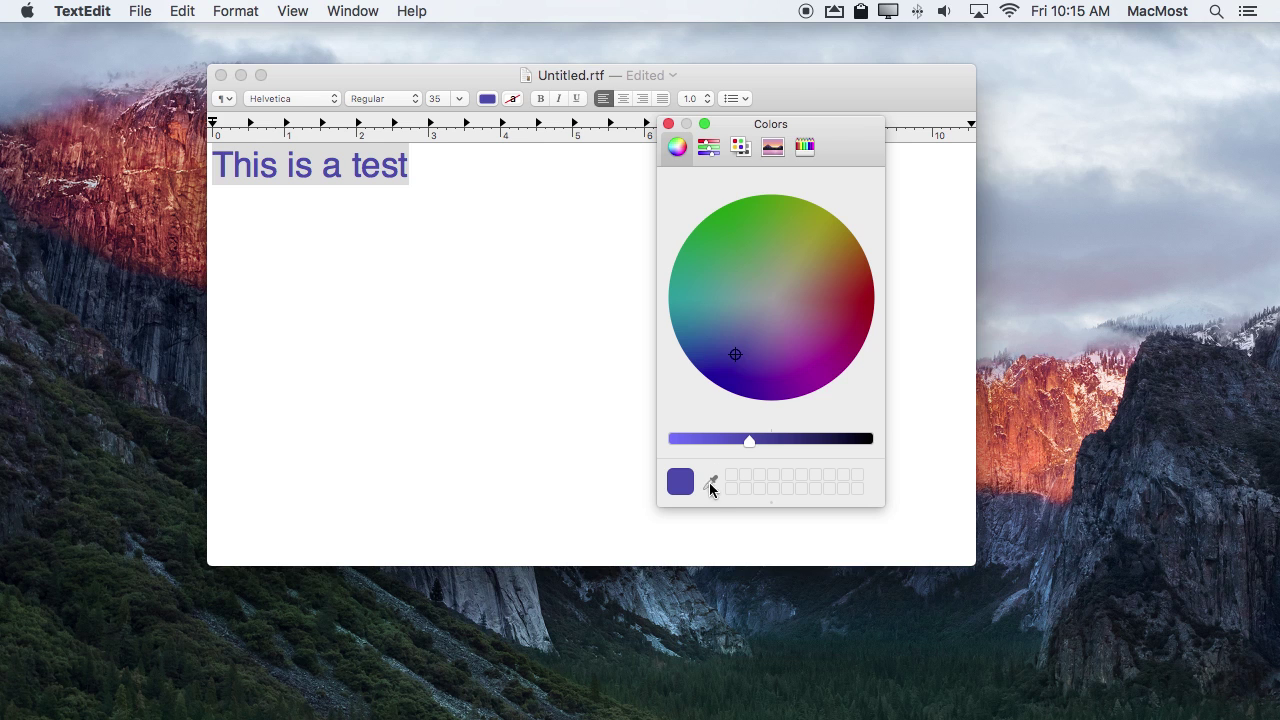
pyautogui.click(711, 484)
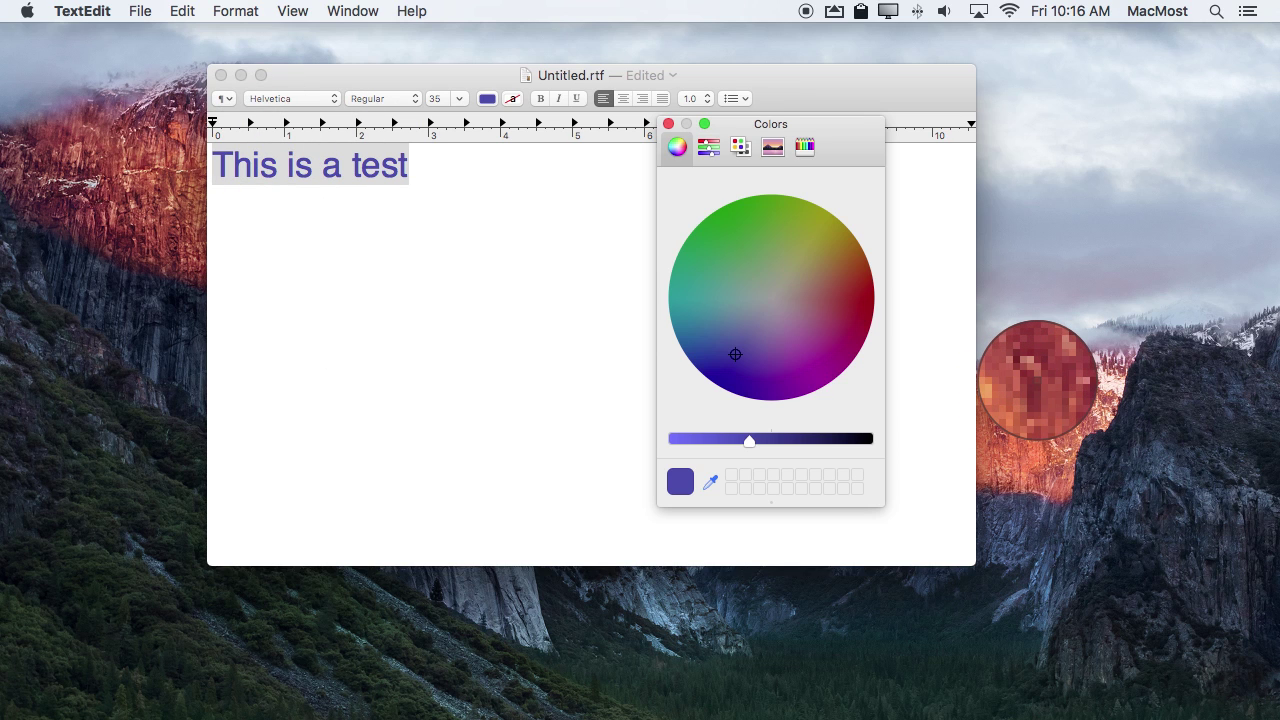
# - Give the text the dark reddish-brown sampled from the desktop's sunlit cliff
pyautogui.click(1037, 380)
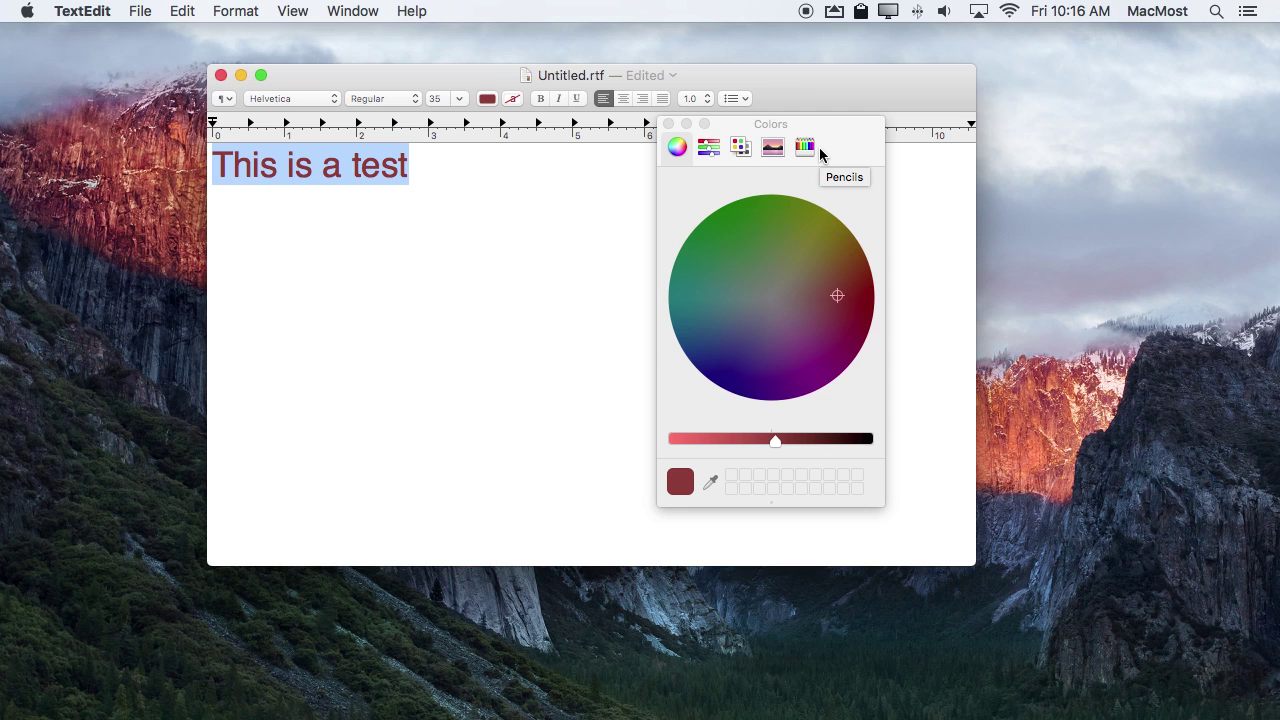
# - Switch to Color Sliders and make the text light grey with the Gray Scale slider
pyautogui.click(707, 148)
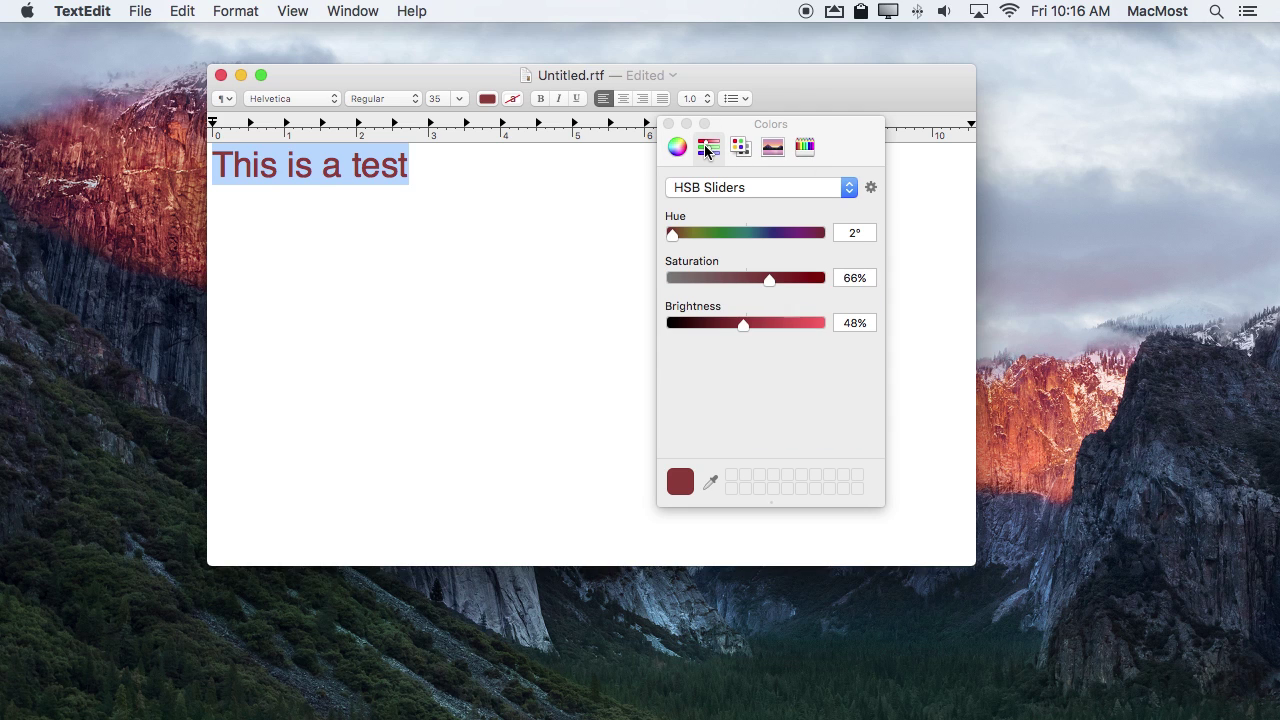
pyautogui.click(722, 190)
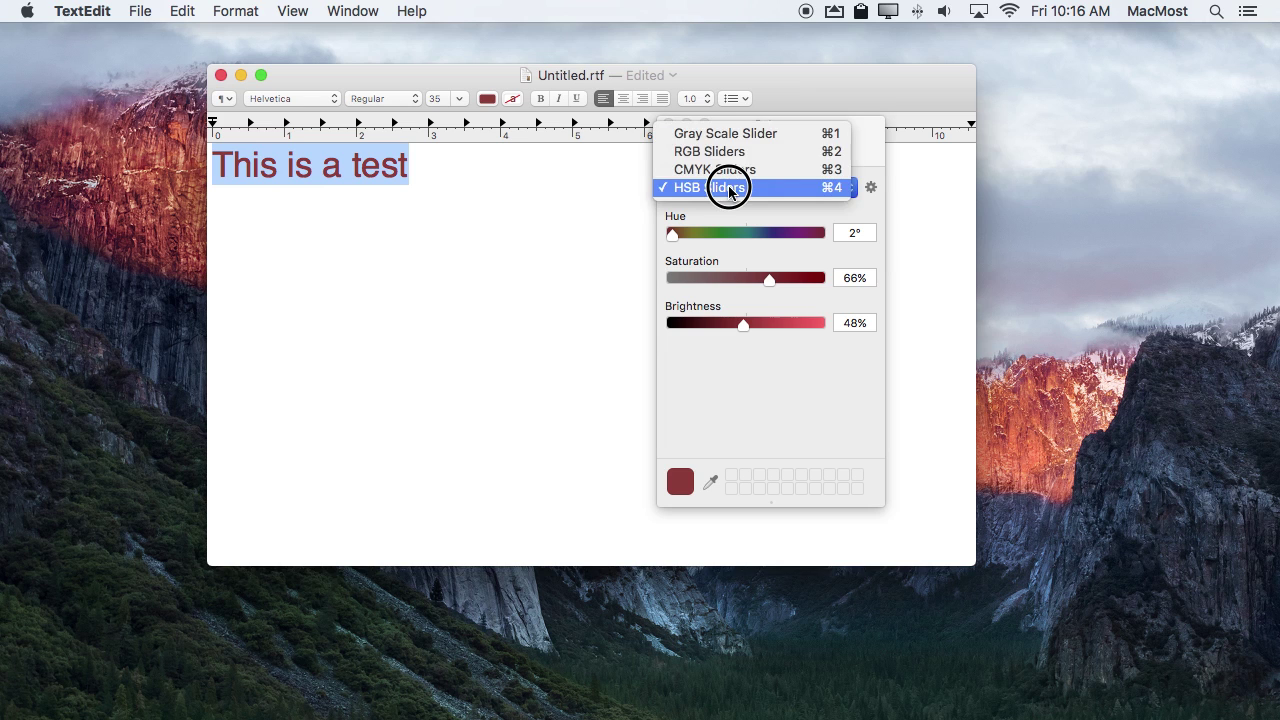
pyautogui.click(727, 140)
pyautogui.moveTo(718, 235)
pyautogui.mouseDown()
pyautogui.moveTo(791, 240)
pyautogui.moveTo(716, 240)
pyautogui.mouseUp()
# - With RGB sliders, set green 184 and red 213 for mustard yellow D5B853
pyautogui.click(720, 190)
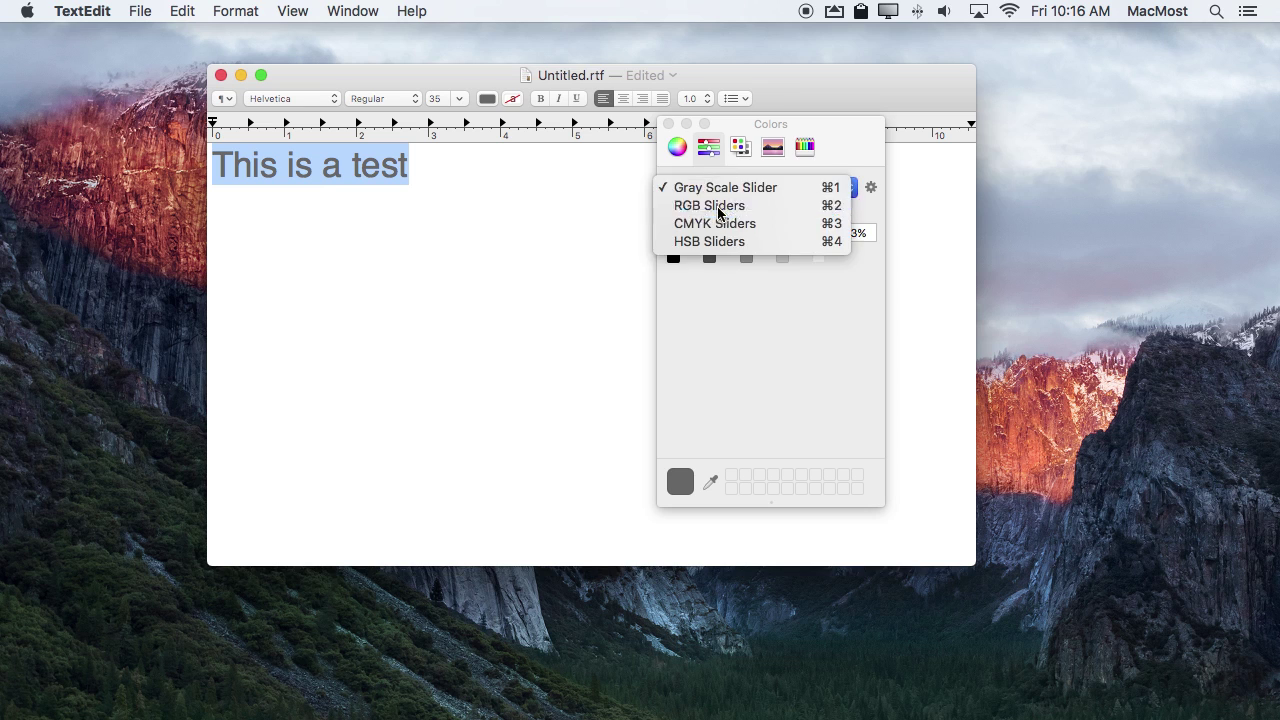
pyautogui.click(718, 203)
pyautogui.doubleClick(855, 232)
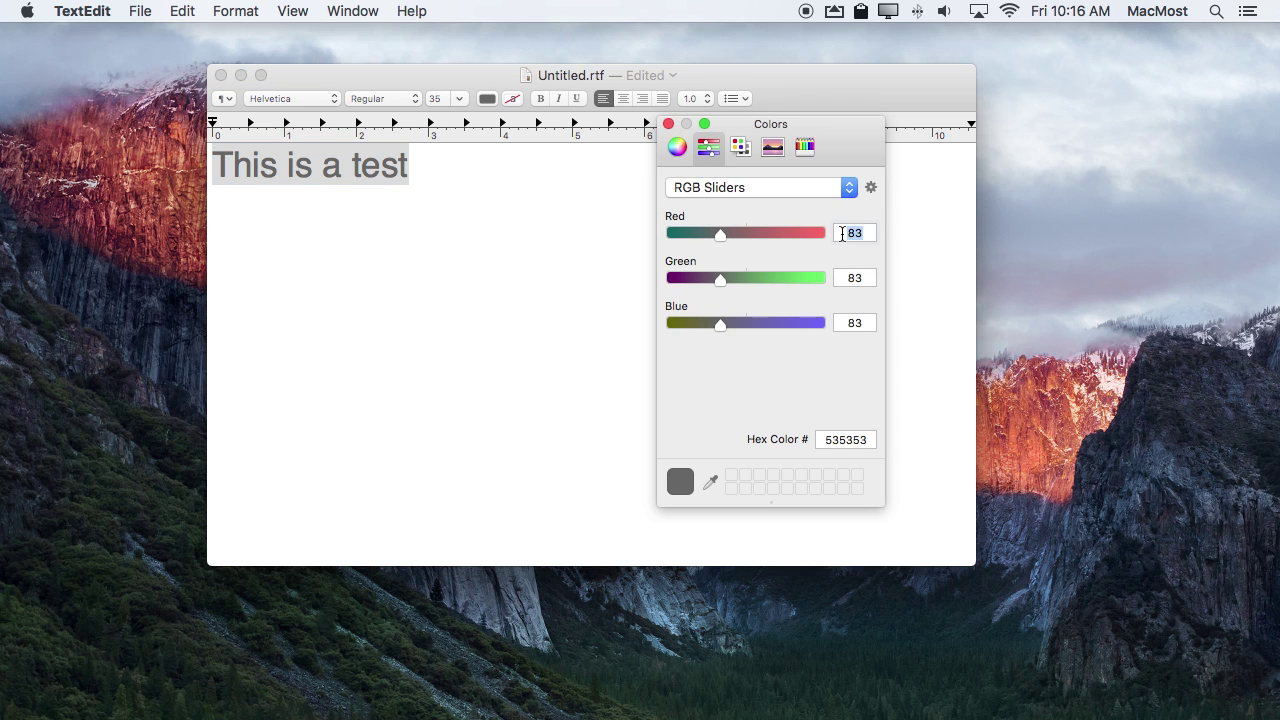
pyautogui.doubleClick(843, 440)
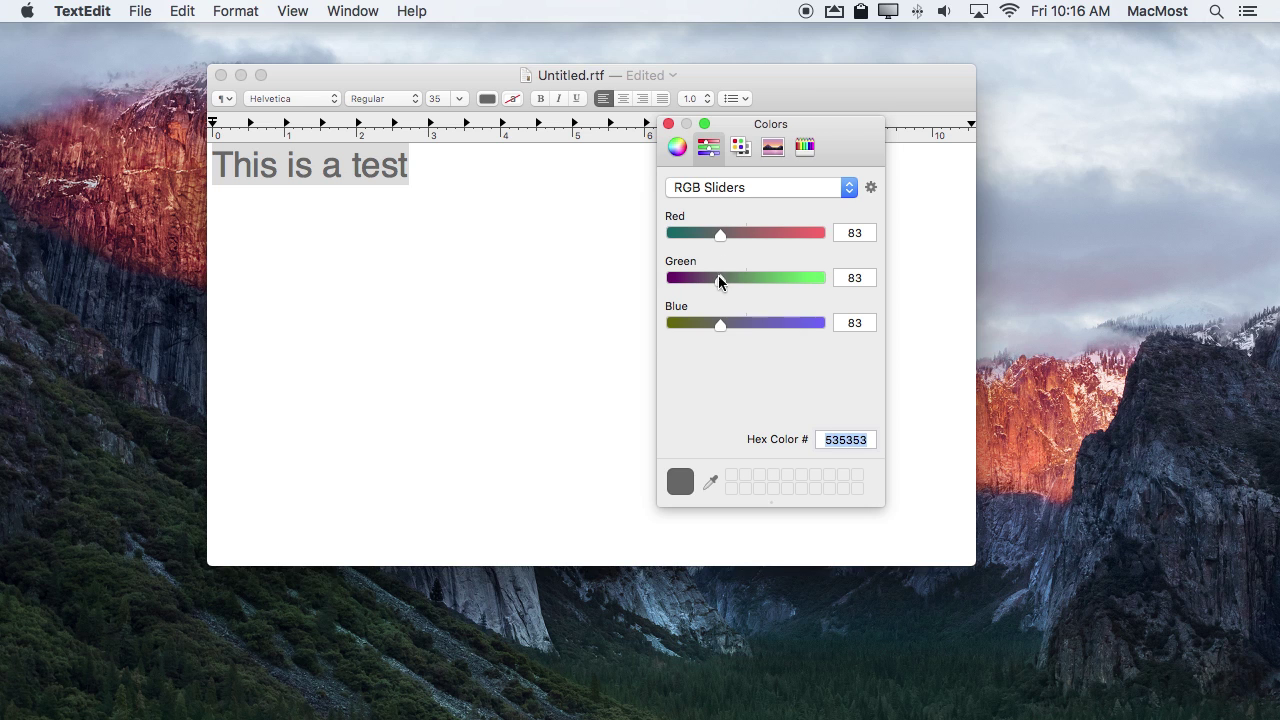
pyautogui.moveTo(720, 278); pyautogui.dragTo(778, 282)
pyautogui.moveTo(722, 238); pyautogui.dragTo(796, 240)
pyautogui.click(729, 188)
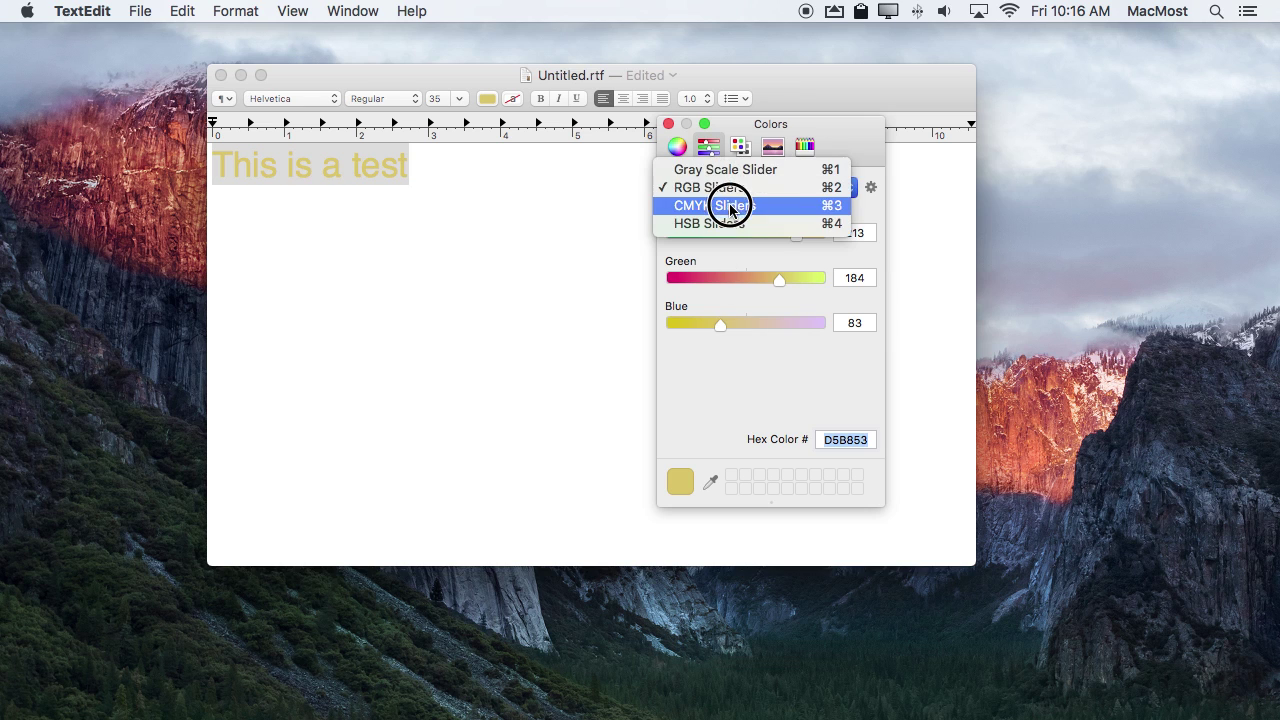
# - Try CMYK and HSB sliders, then set RGB green 52 and red 251 for coral red
pyautogui.click(729, 203)
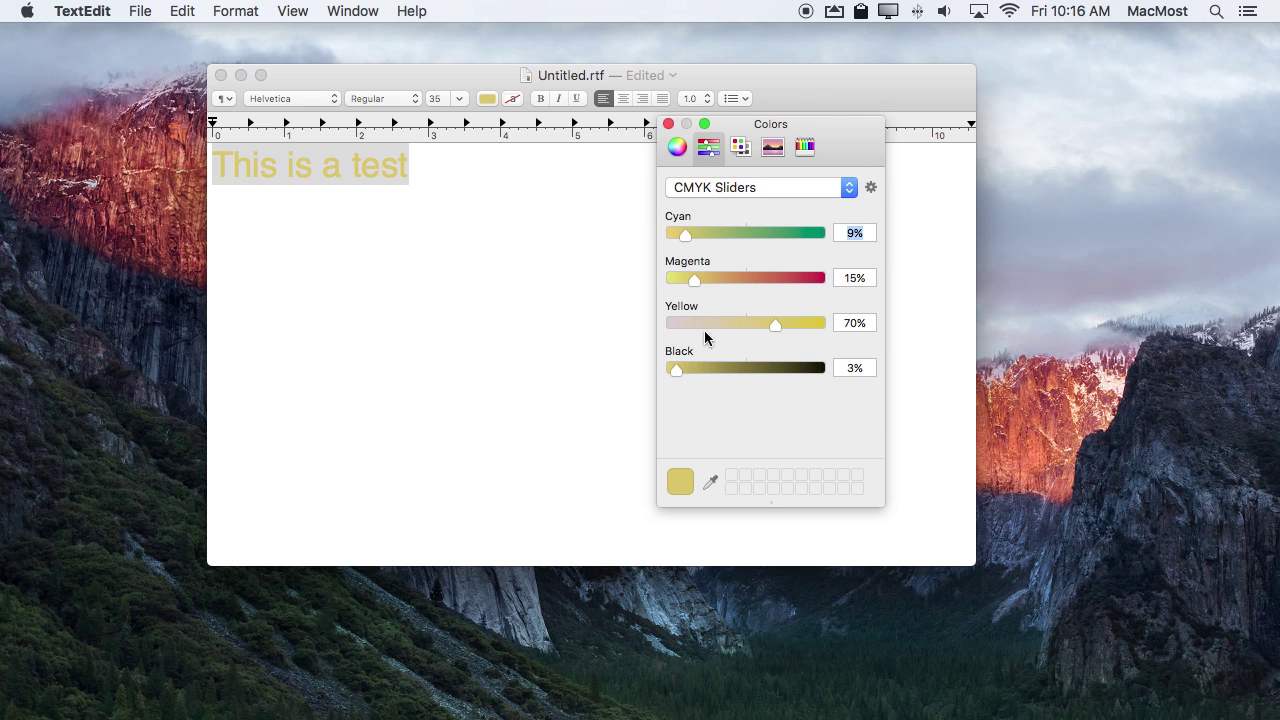
pyautogui.click(713, 188)
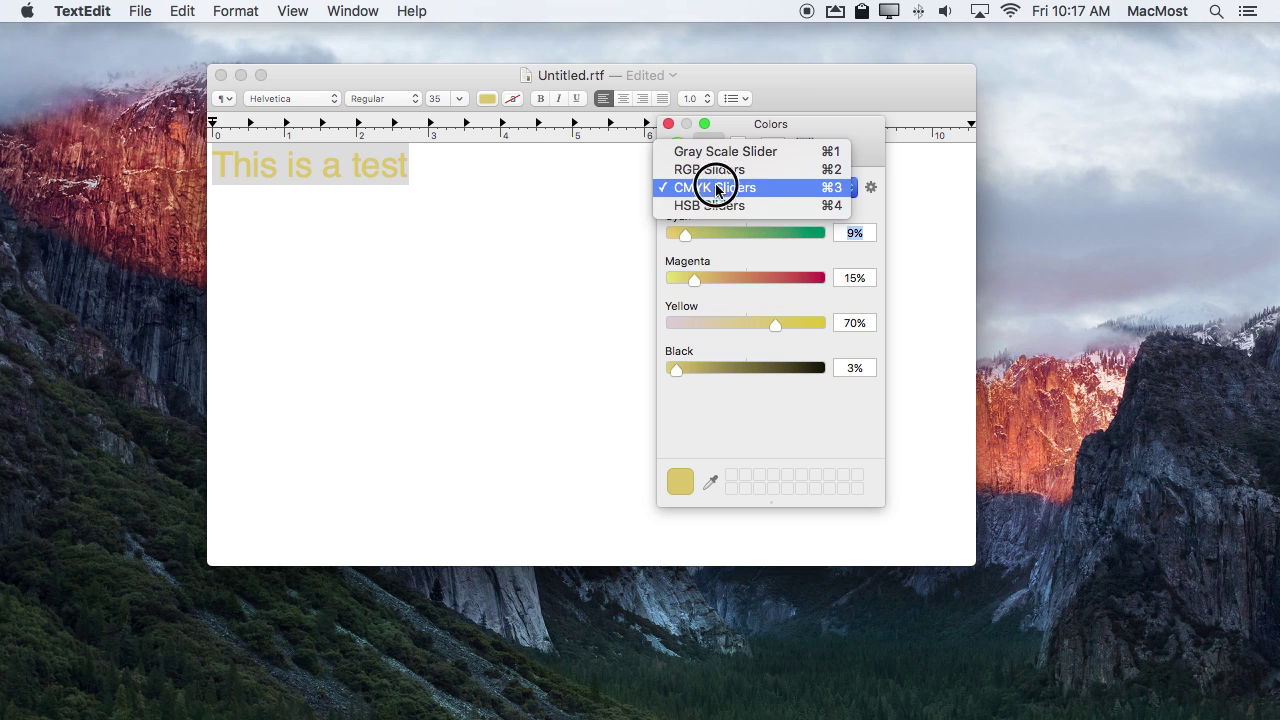
pyautogui.click(715, 205)
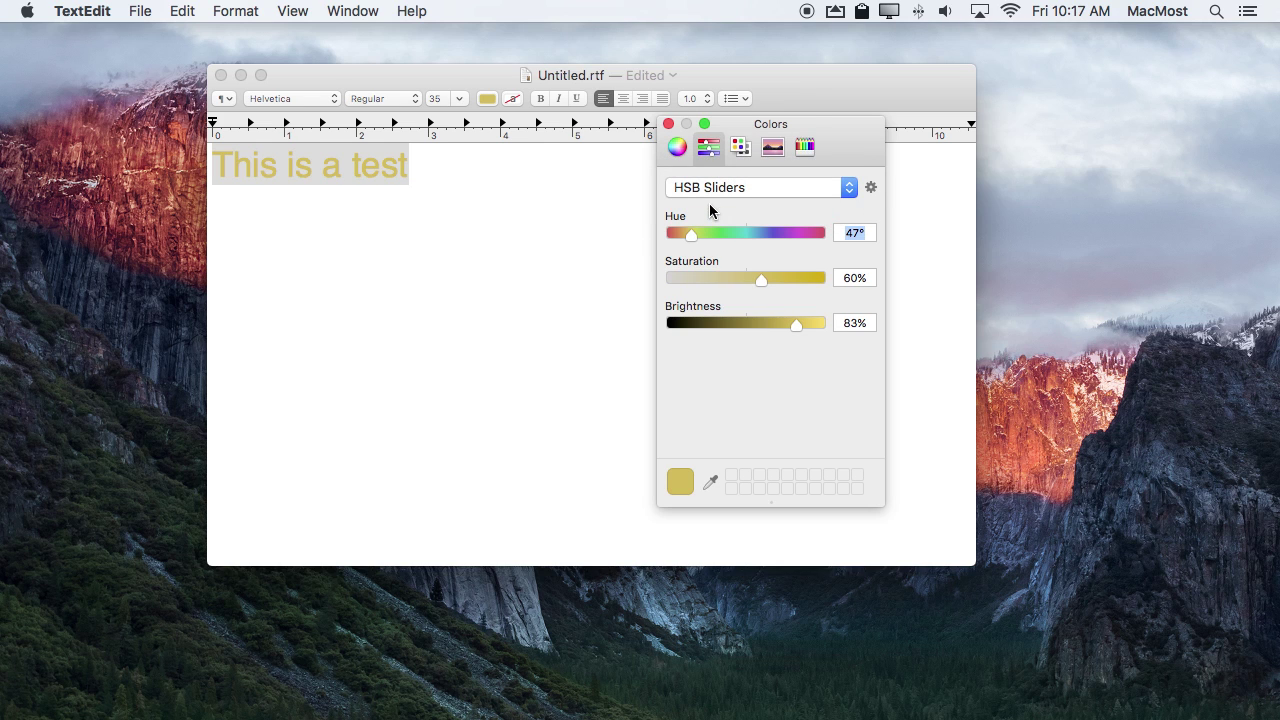
pyautogui.click(731, 193)
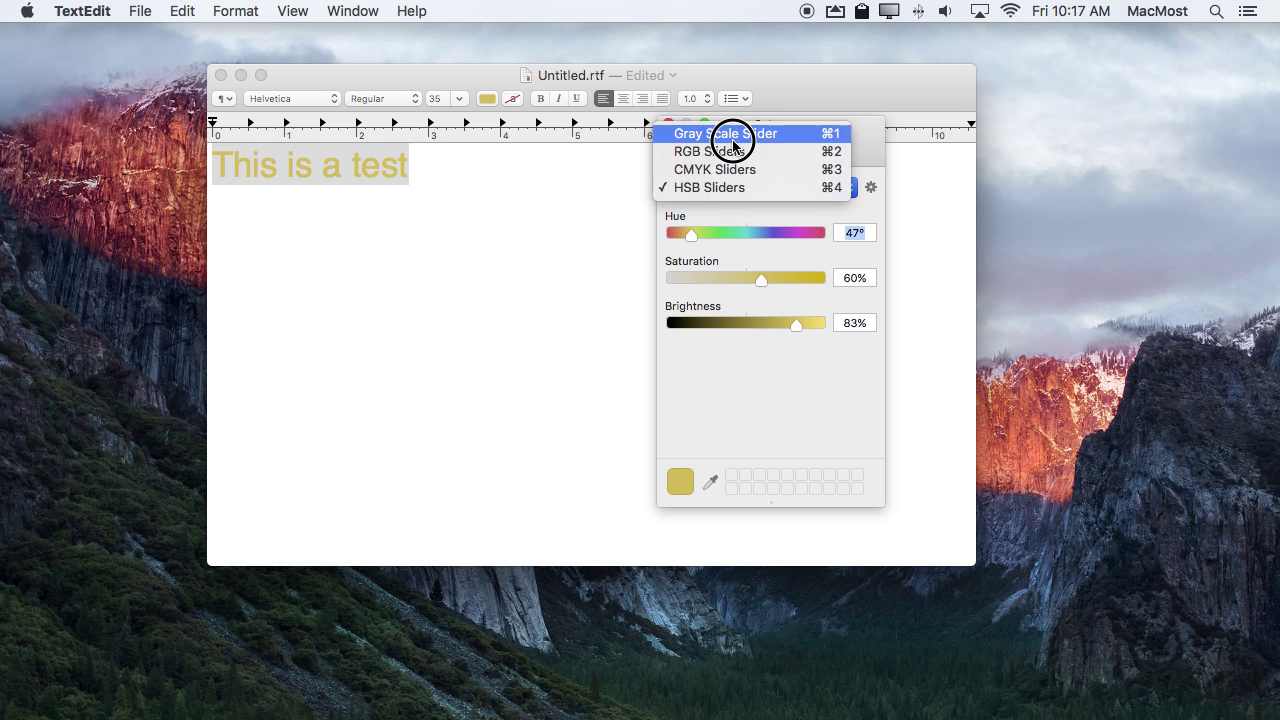
pyautogui.click(734, 151)
pyautogui.moveTo(773, 280); pyautogui.dragTo(702, 279)
pyautogui.moveTo(793, 237); pyautogui.dragTo(820, 234)
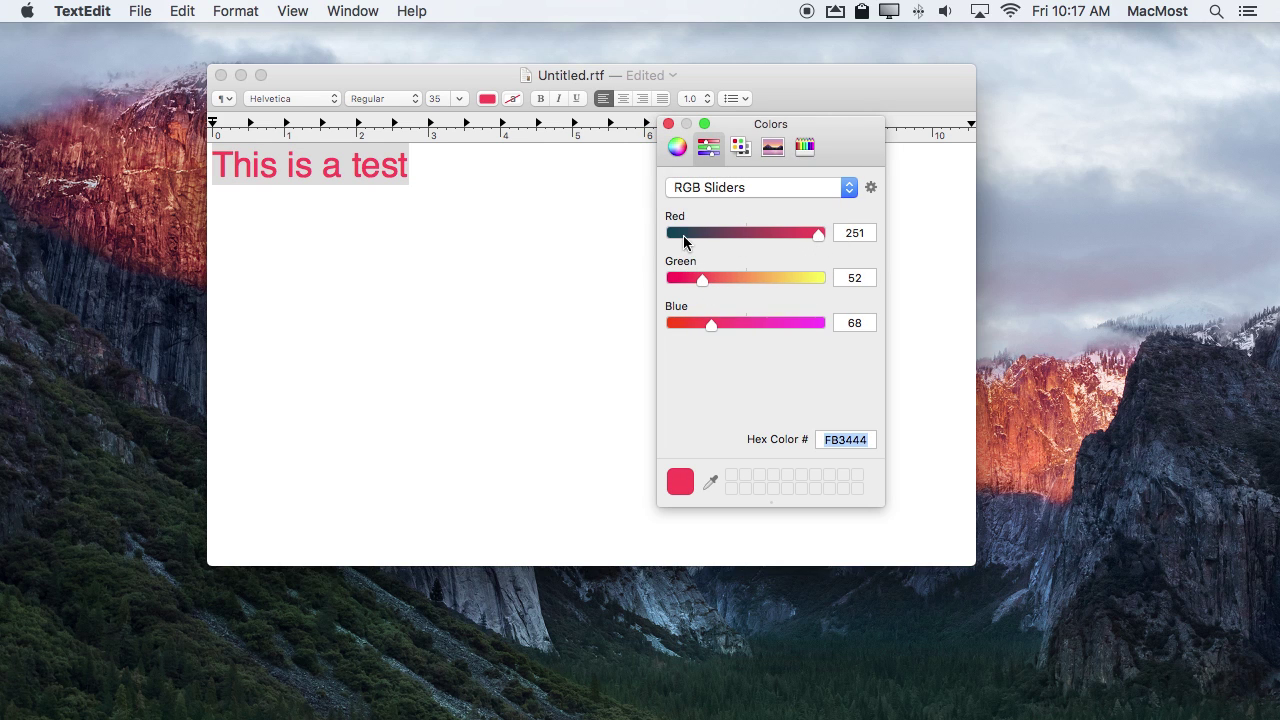
# - With HSB sliders, lower brightness to 27% and saturation to 58% for deep maroon
pyautogui.click(726, 191)
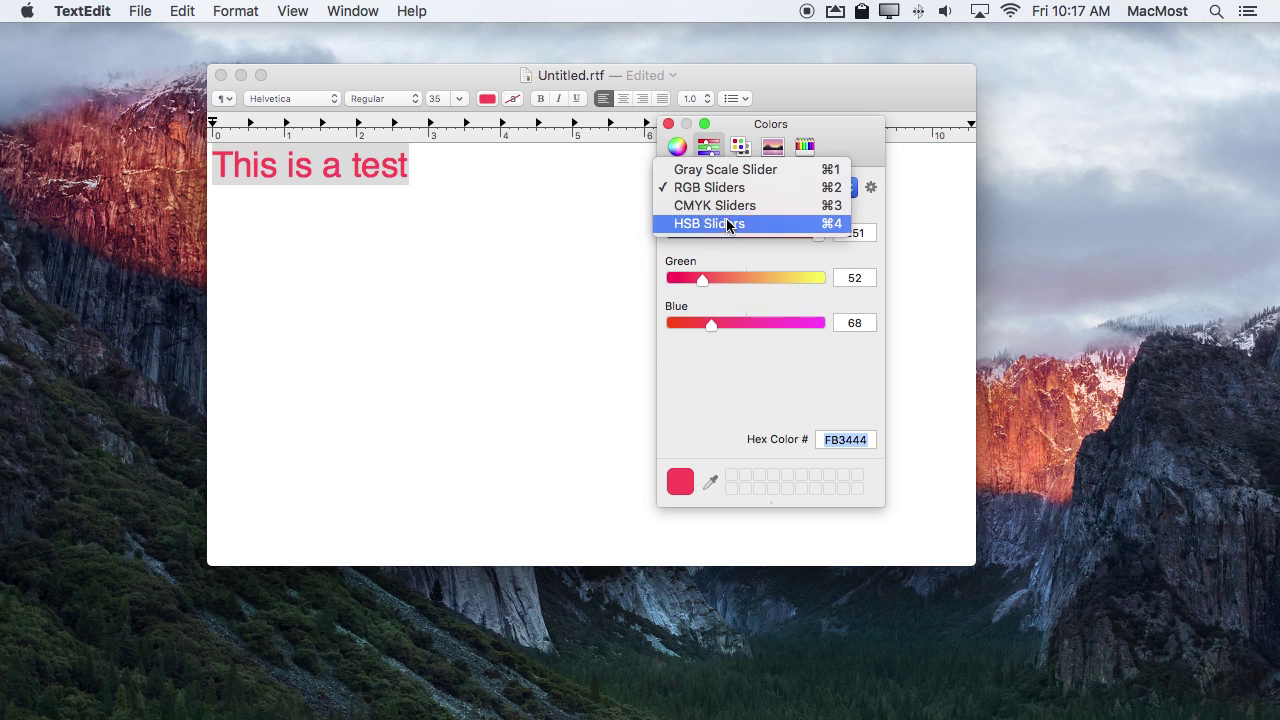
pyautogui.click(726, 222)
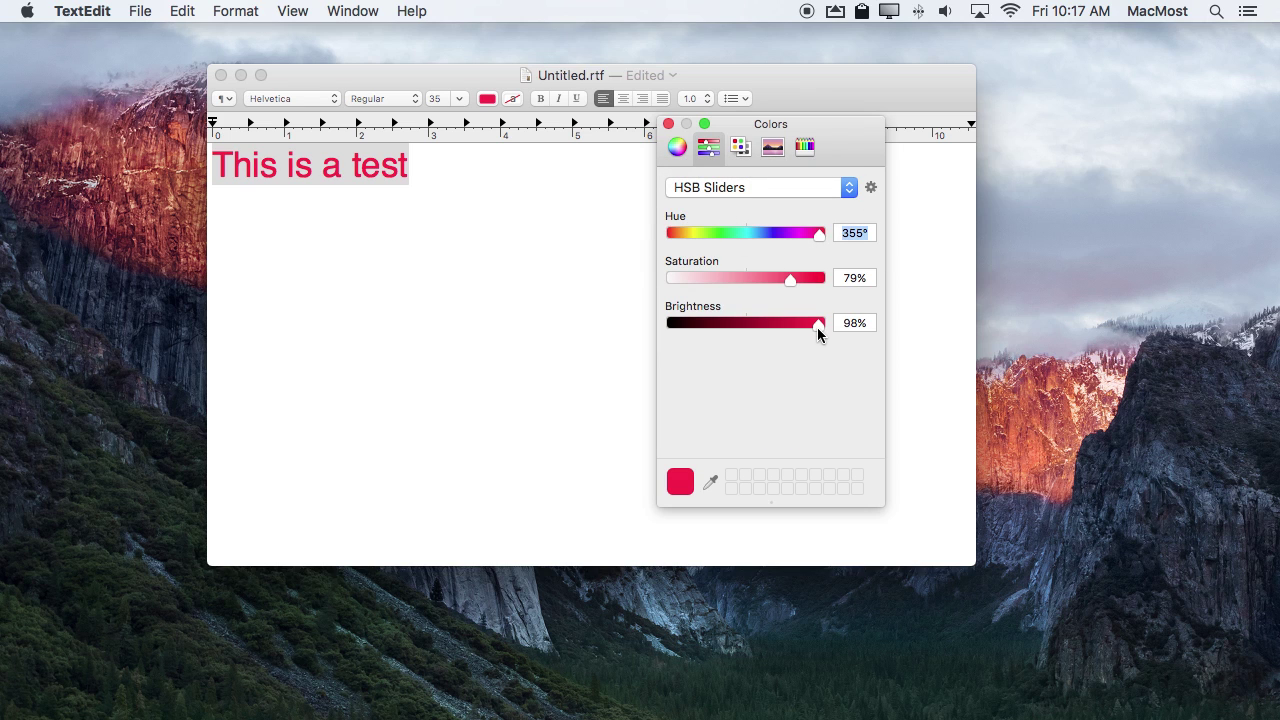
pyautogui.moveTo(817, 327); pyautogui.dragTo(712, 325)
pyautogui.moveTo(790, 280)
pyautogui.mouseDown()
pyautogui.moveTo(737, 283)
pyautogui.moveTo(757, 280)
pyautogui.mouseUp()
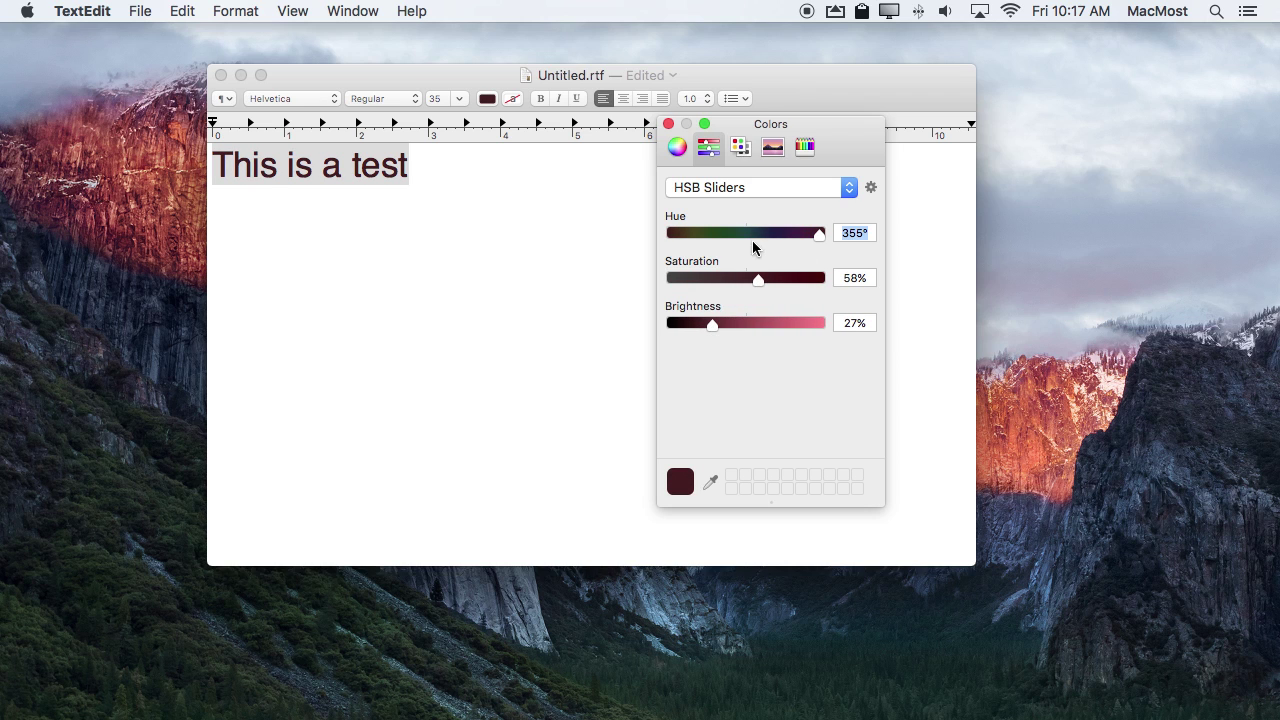
# - Show the Color Palettes view with the Web Safe Colors list
pyautogui.click(728, 188)
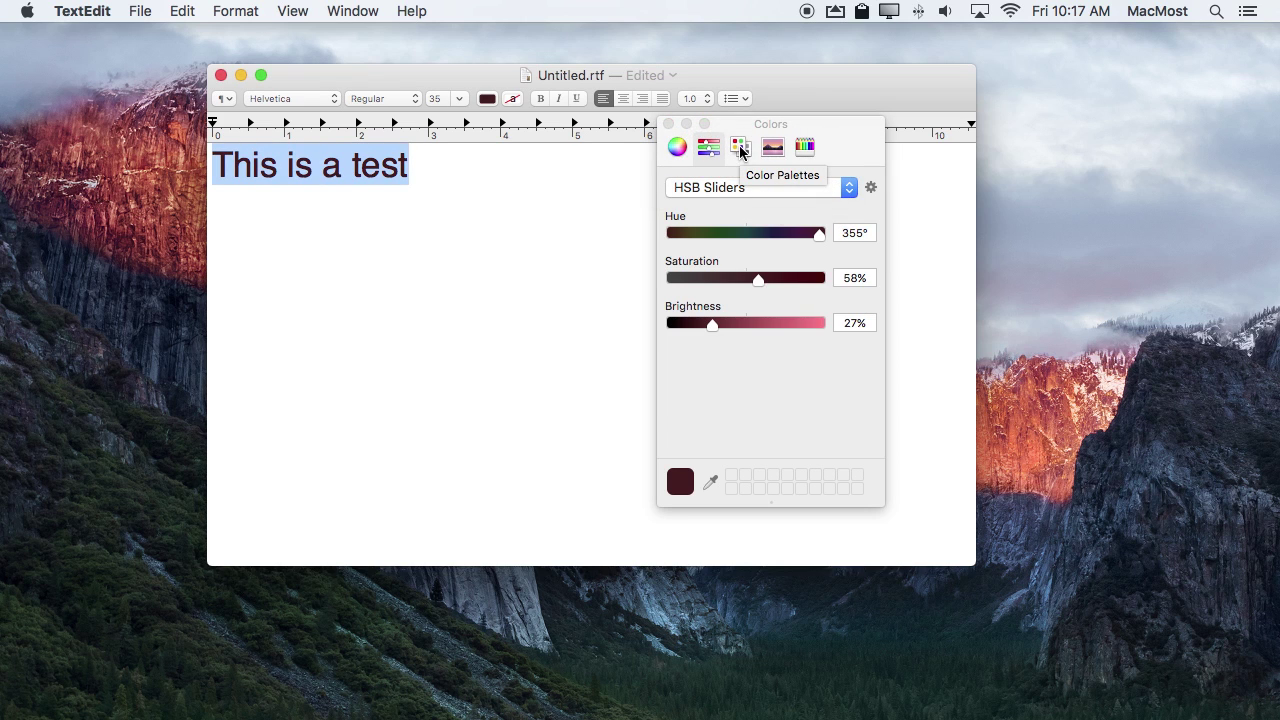
pyautogui.click(741, 152)
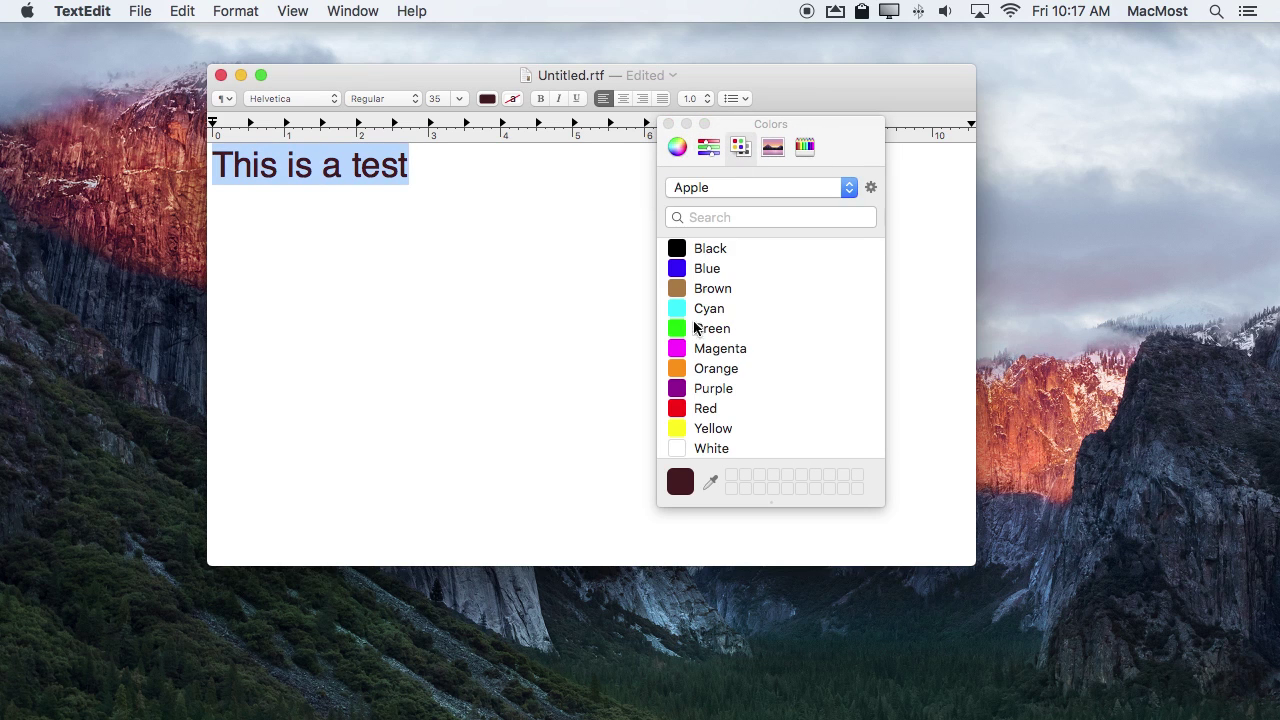
pyautogui.click(730, 192)
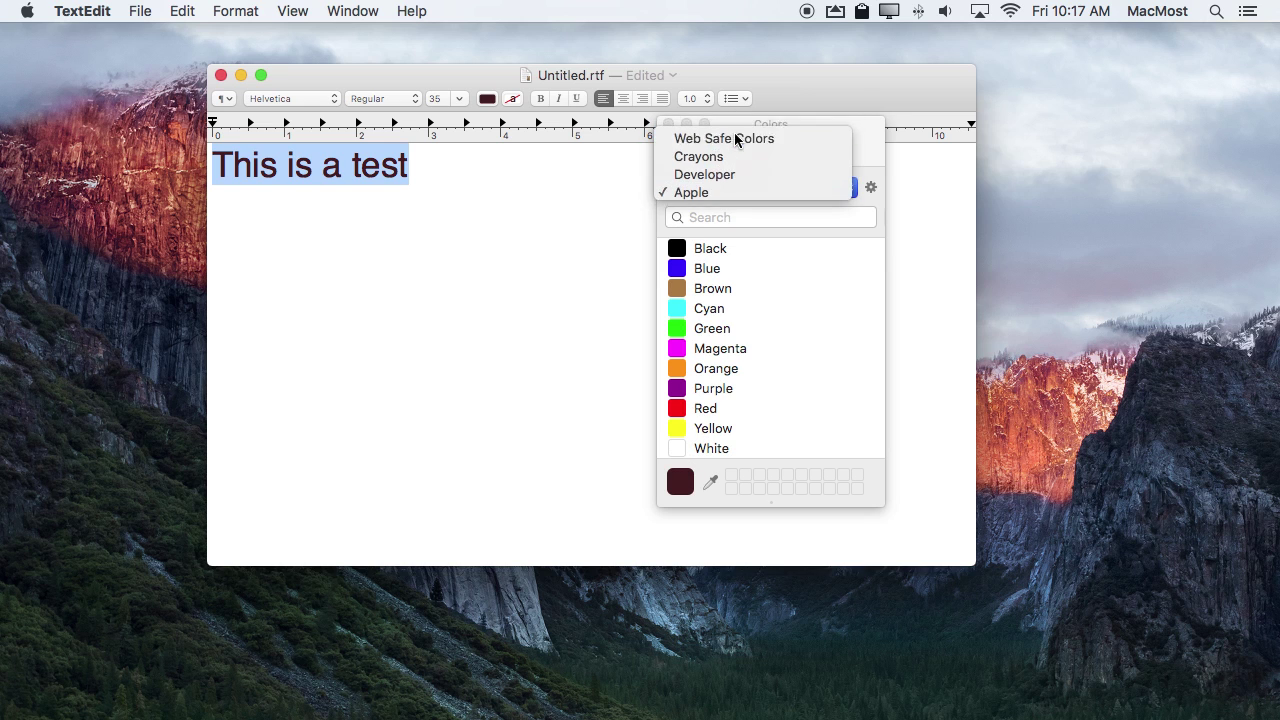
pyautogui.click(737, 133)
# - Switch the palette list to Crayons, browse it, then show the coloured-pencil picker
pyautogui.click(743, 187)
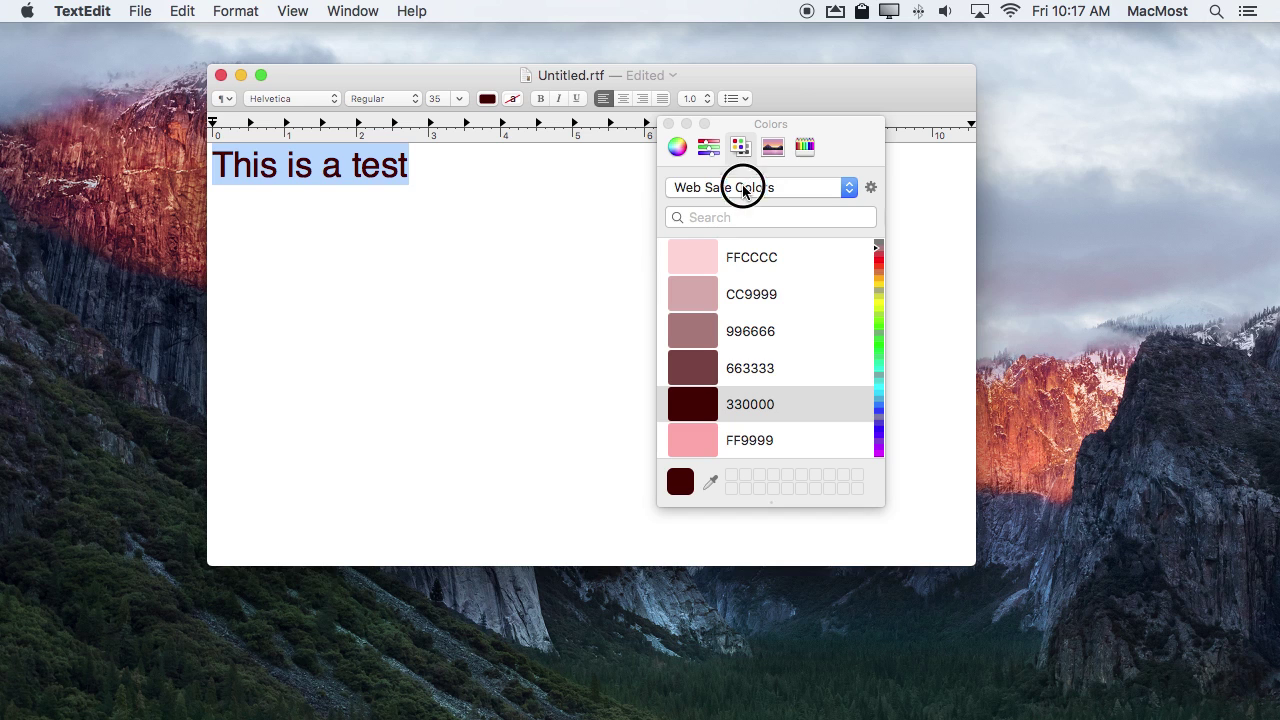
pyautogui.click(743, 205)
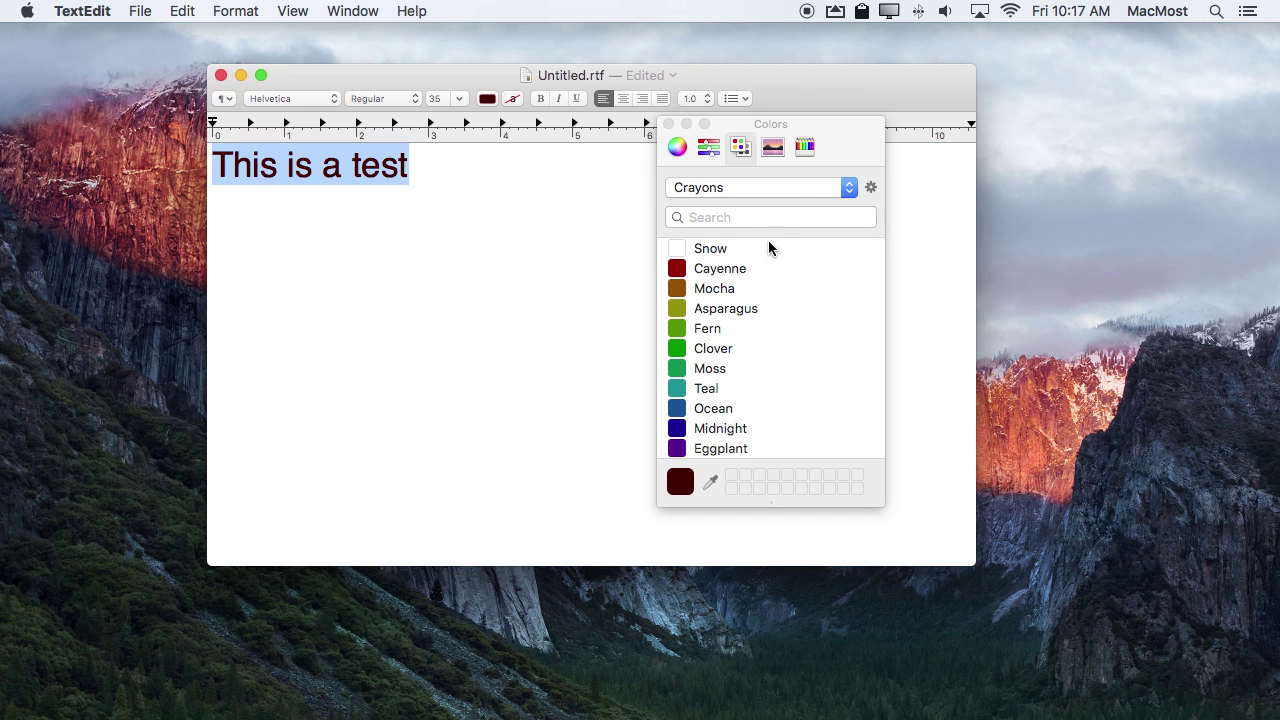
pyautogui.scroll(-3, 706, 405)
pyautogui.scroll(-5, 706, 403)
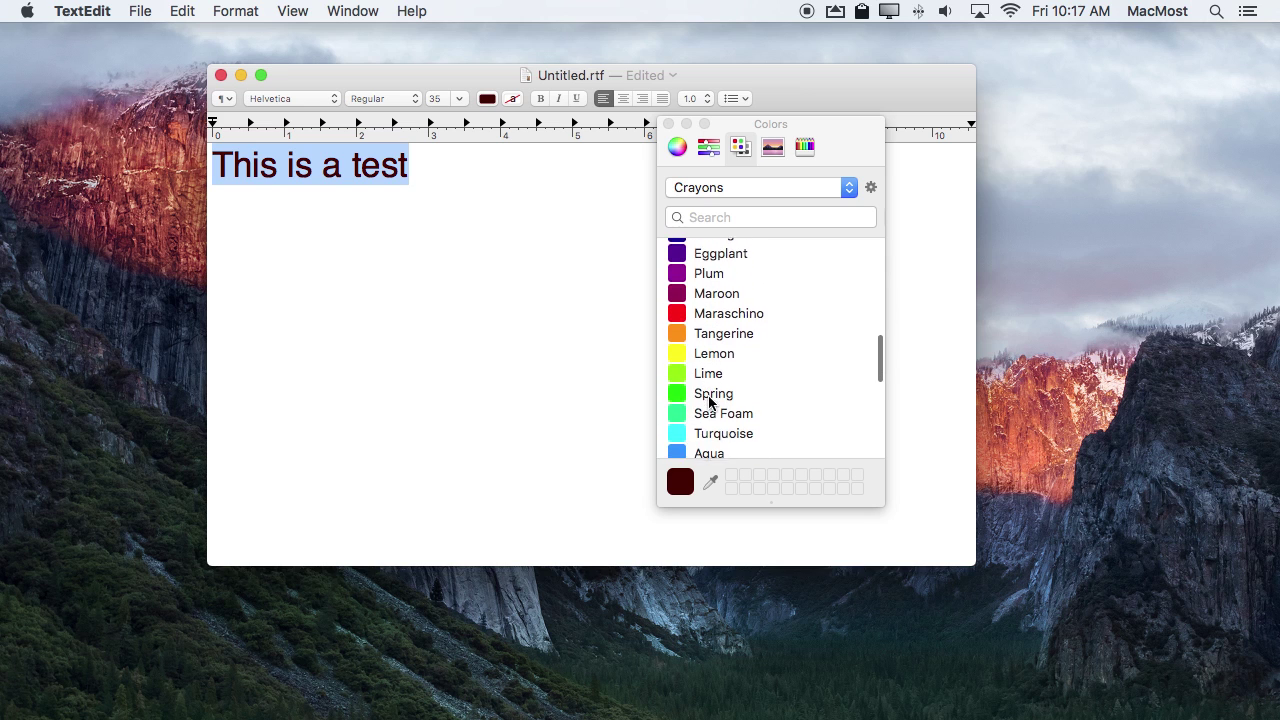
pyautogui.scroll(-5, 709, 400)
pyautogui.scroll(15, 709, 400)
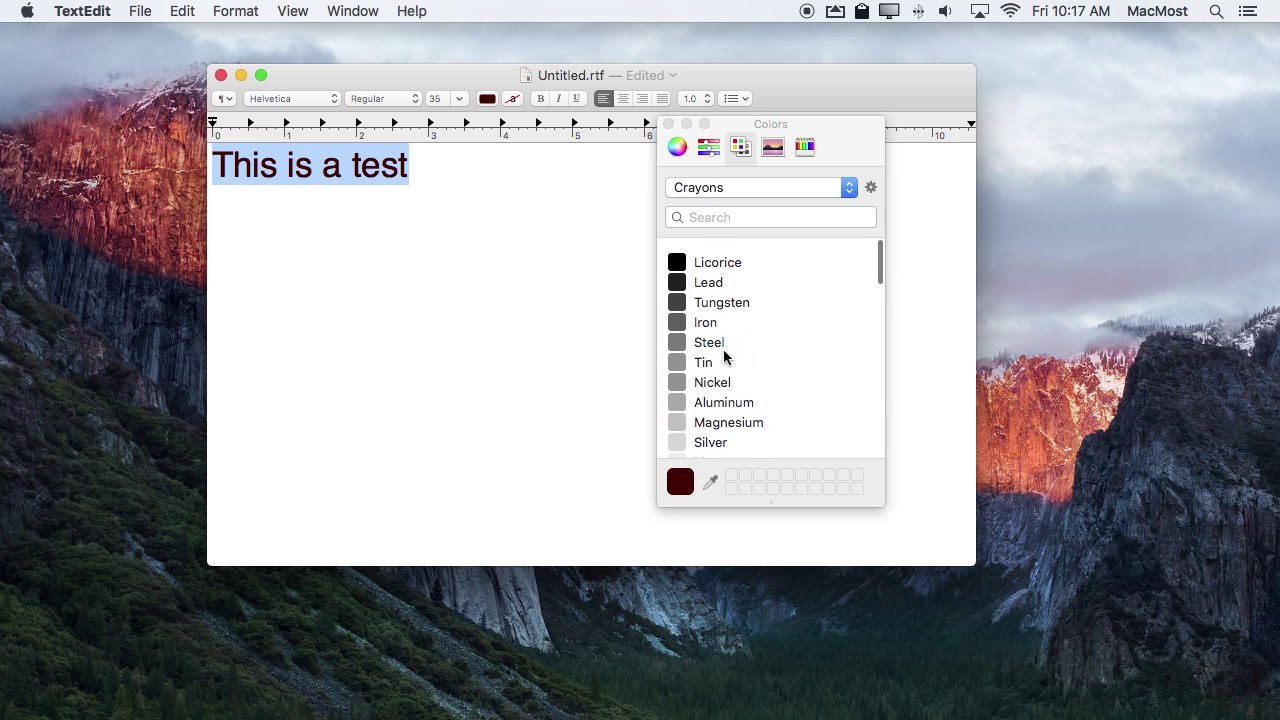
pyautogui.click(805, 147)
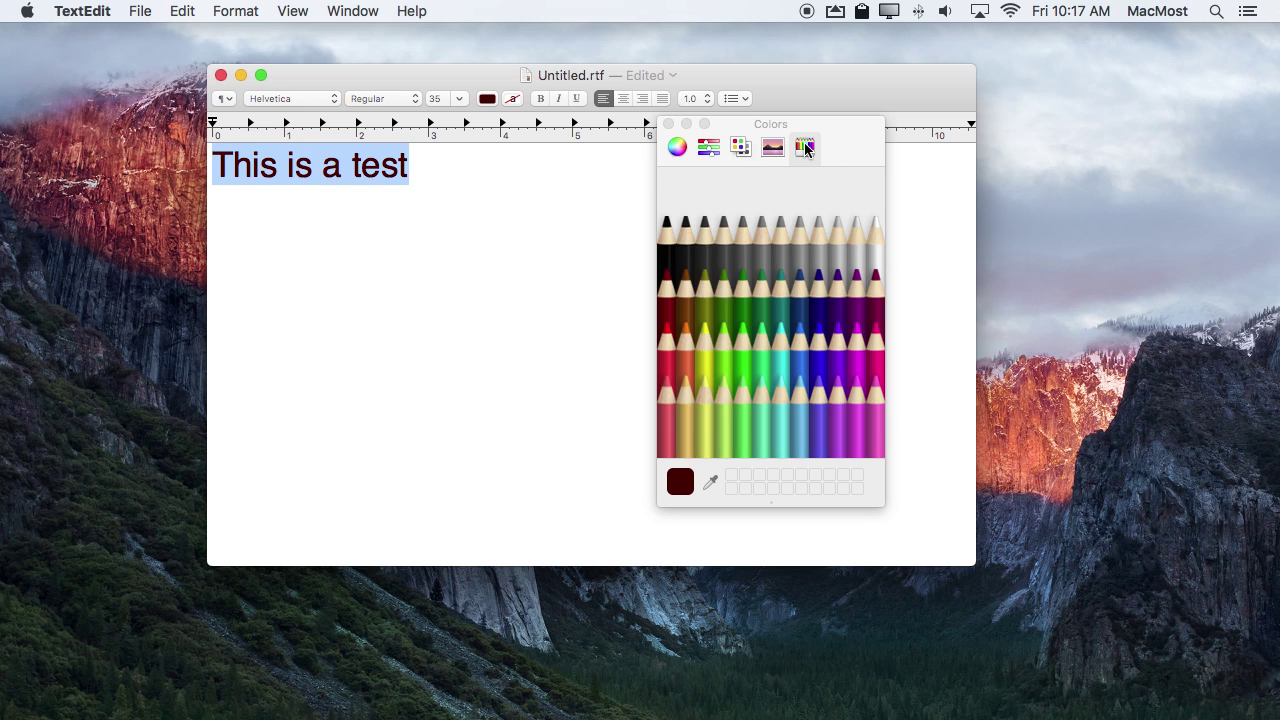
# - Colour the text with the Tangerine, Lemon and Sea Foam pencils in turn
pyautogui.click(688, 357)
pyautogui.click(704, 357)
pyautogui.click(756, 366)
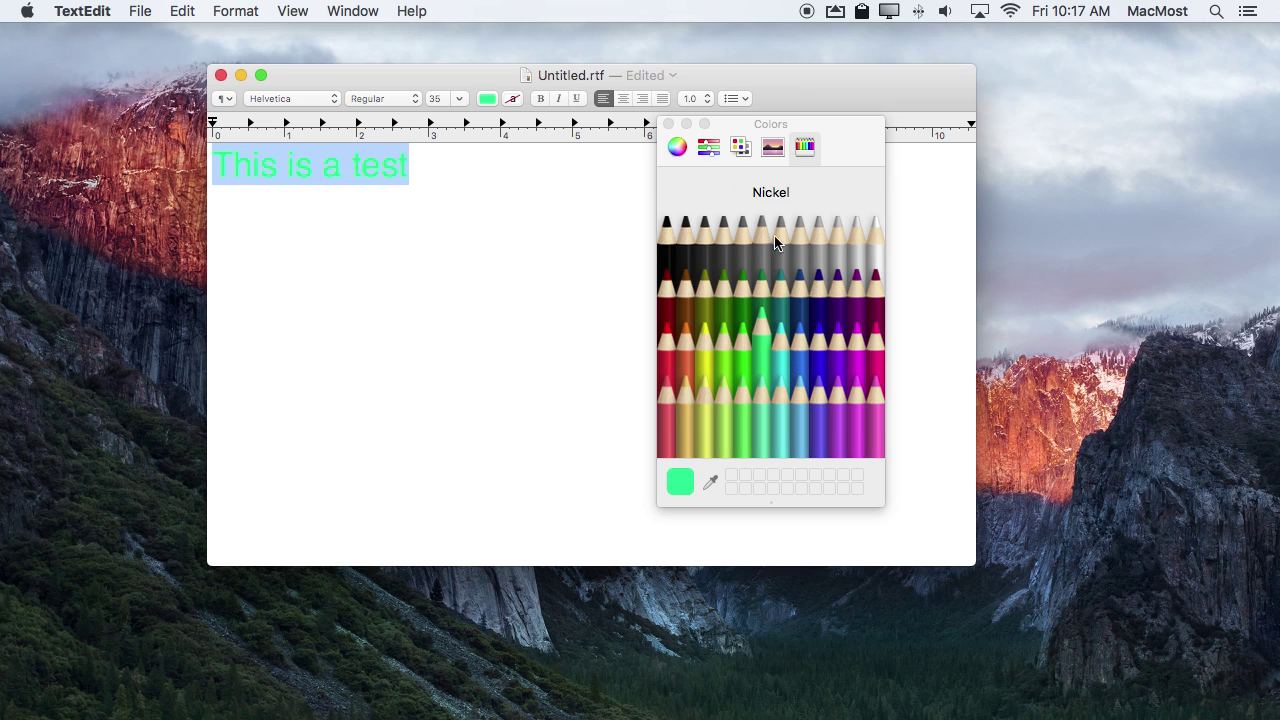
# - Pick a medium green for the text from the Spectrum palette, then return to the colour wheel
pyautogui.click(772, 147)
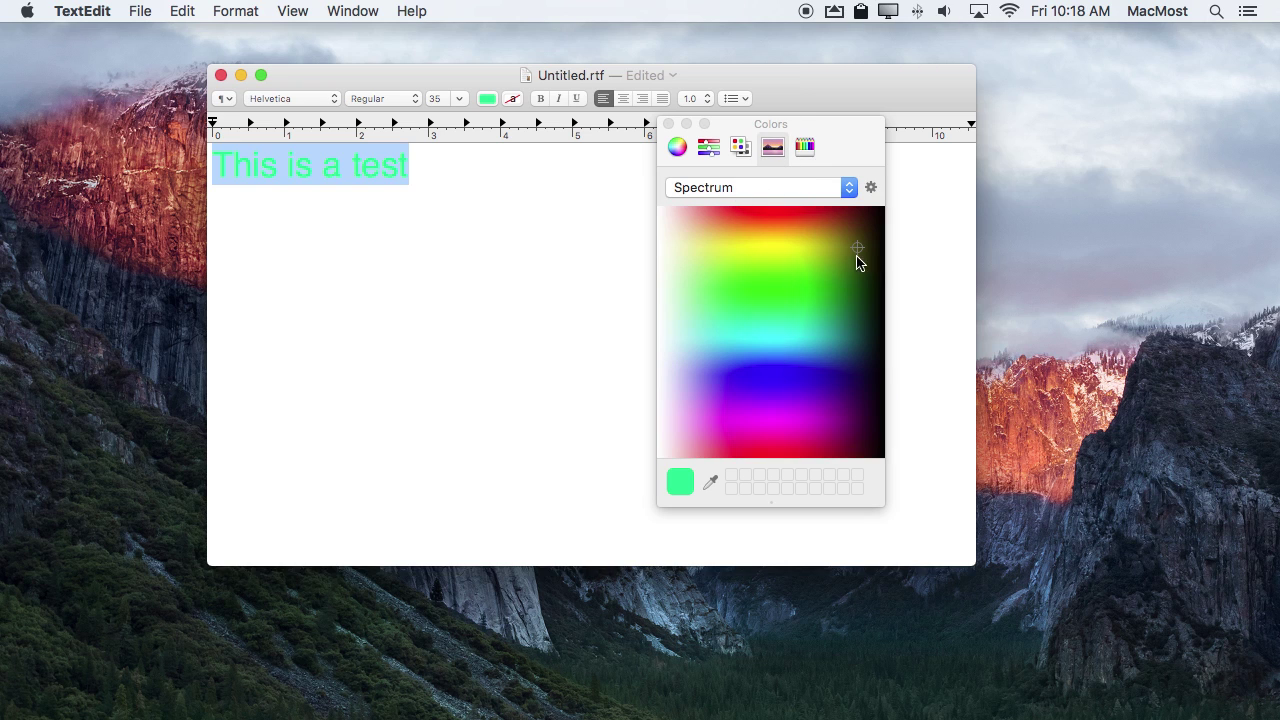
pyautogui.click(686, 236)
pyautogui.moveTo(688, 238)
pyautogui.mouseDown()
pyautogui.moveTo(769, 289)
pyautogui.moveTo(791, 389)
pyautogui.moveTo(737, 297)
pyautogui.moveTo(838, 277)
pyautogui.moveTo(720, 317)
pyautogui.moveTo(694, 254)
pyautogui.moveTo(789, 329)
pyautogui.moveTo(816, 317)
pyautogui.moveTo(827, 291)
pyautogui.mouseUp()
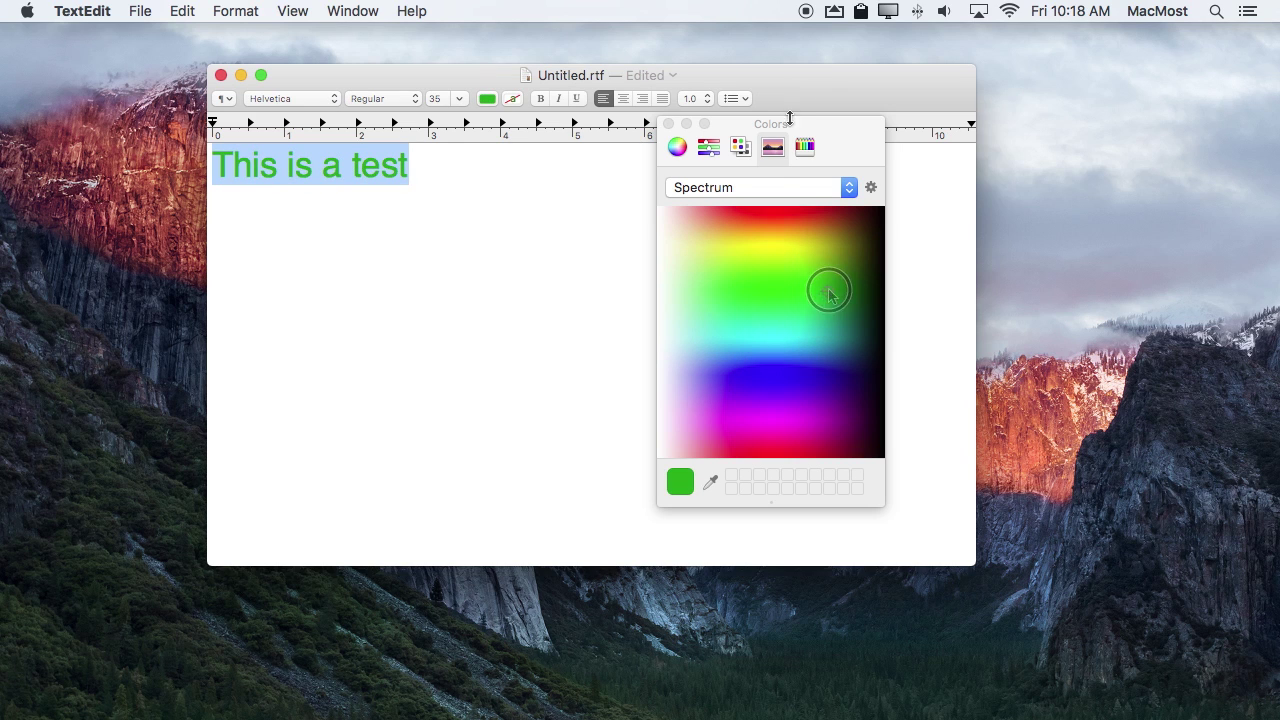
pyautogui.click(721, 191)
pyautogui.click(721, 191)
pyautogui.click(678, 146)
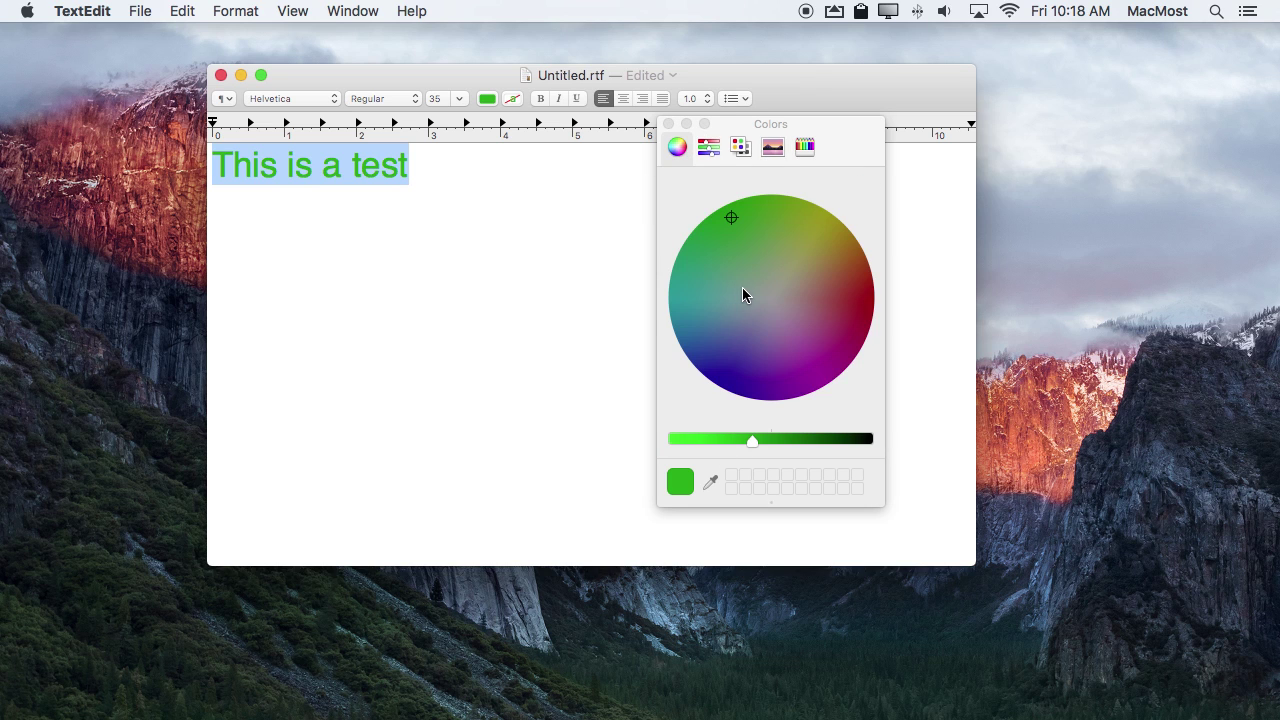
# - Colour the text magenta, then light green, saving each as a custom colour chip
pyautogui.moveTo(745, 295); pyautogui.dragTo(841, 296)
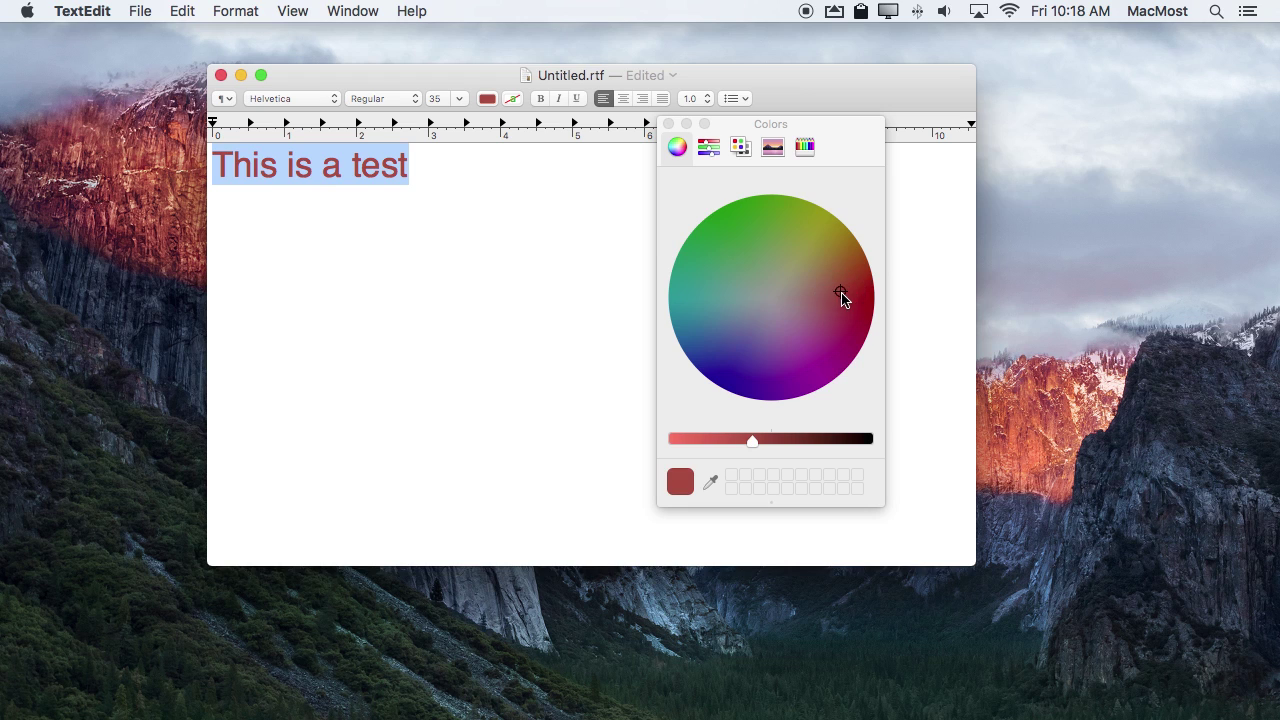
pyautogui.moveTo(841, 296); pyautogui.dragTo(838, 340)
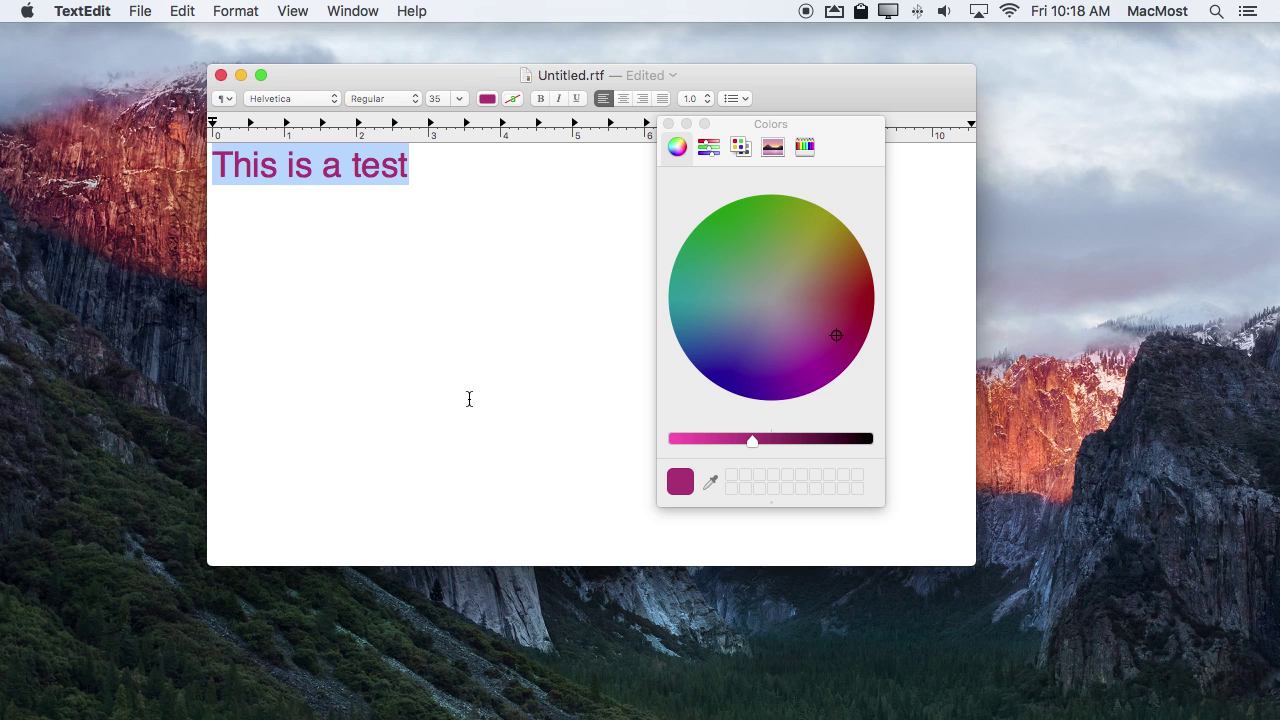
pyautogui.moveTo(688, 489); pyautogui.dragTo(682, 480)
pyautogui.moveTo(682, 480); pyautogui.dragTo(732, 479)
pyautogui.moveTo(729, 274); pyautogui.dragTo(717, 262)
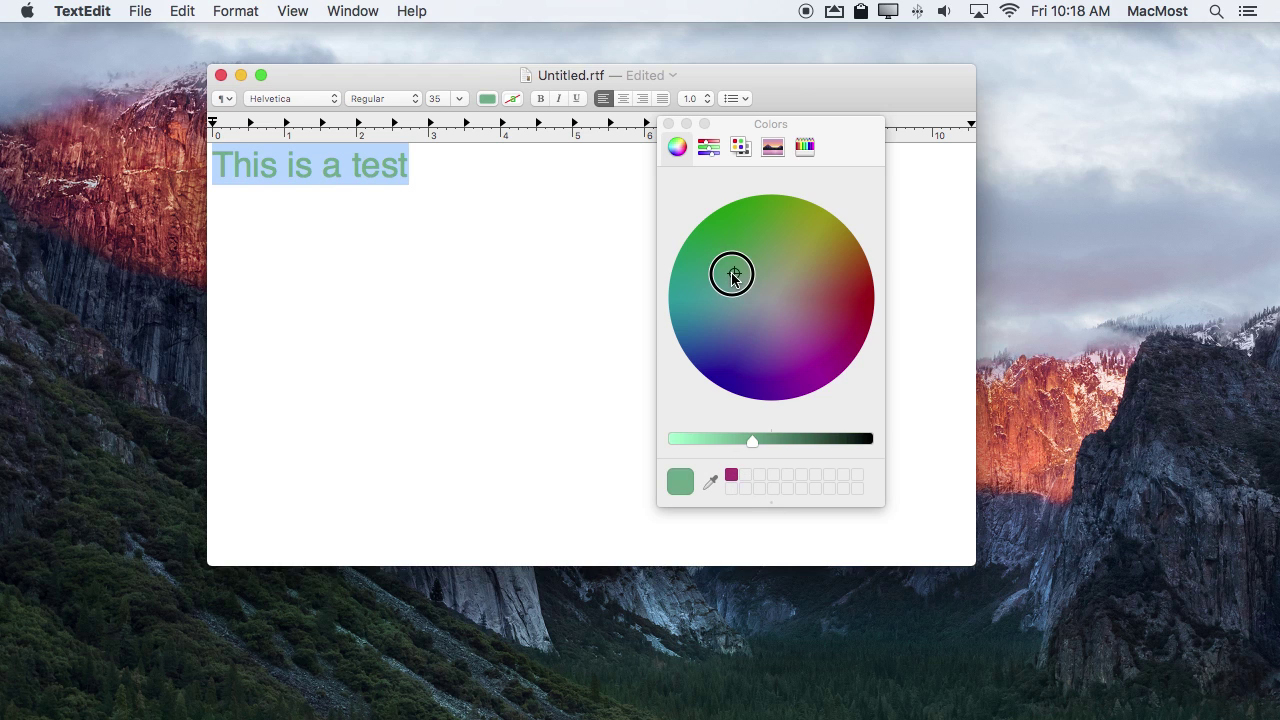
pyautogui.moveTo(752, 441); pyautogui.dragTo(730, 447)
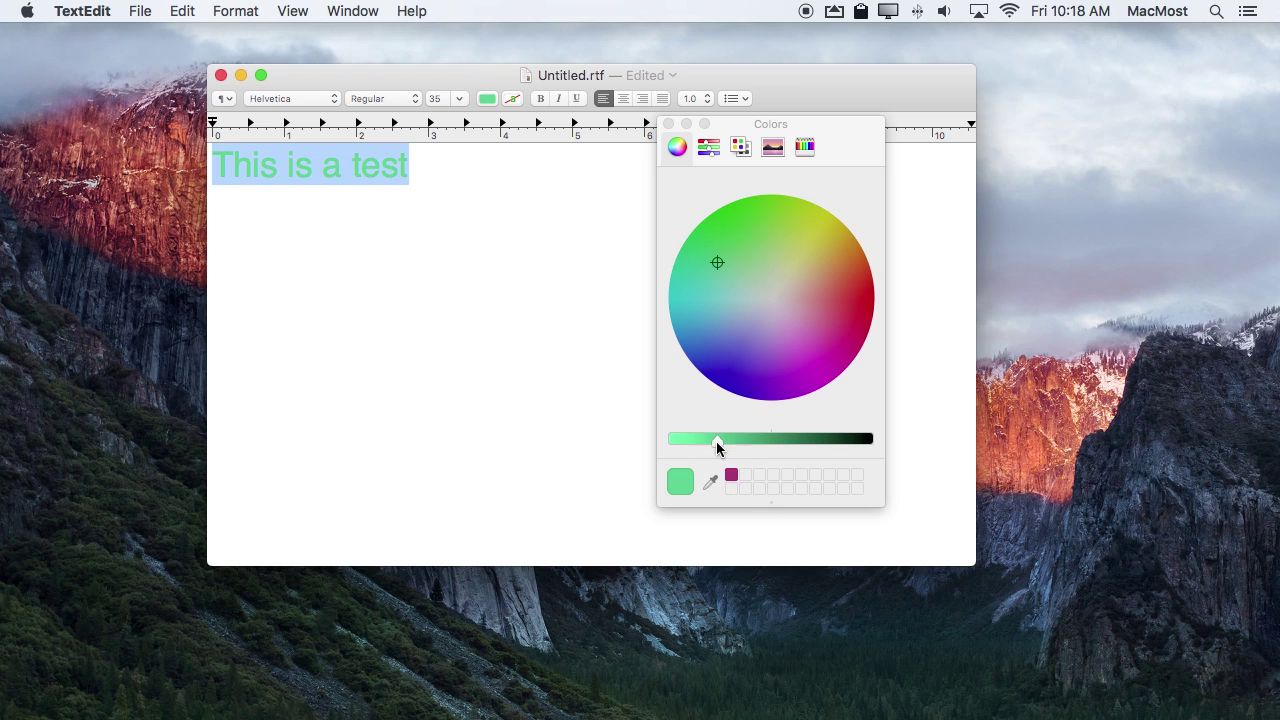
pyautogui.moveTo(679, 482); pyautogui.dragTo(746, 482)
# - Switch the text between the saved magenta and green chips, ending on magenta
pyautogui.click(731, 476)
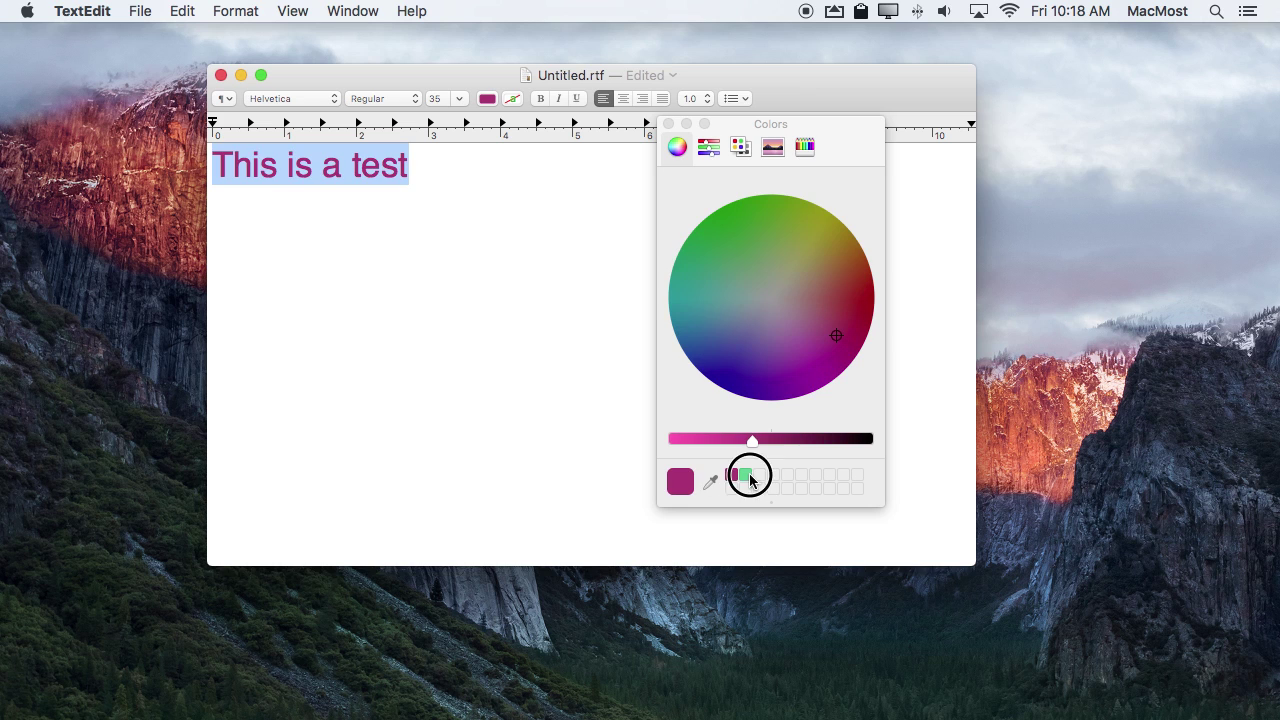
pyautogui.click(746, 475)
pyautogui.click(746, 475)
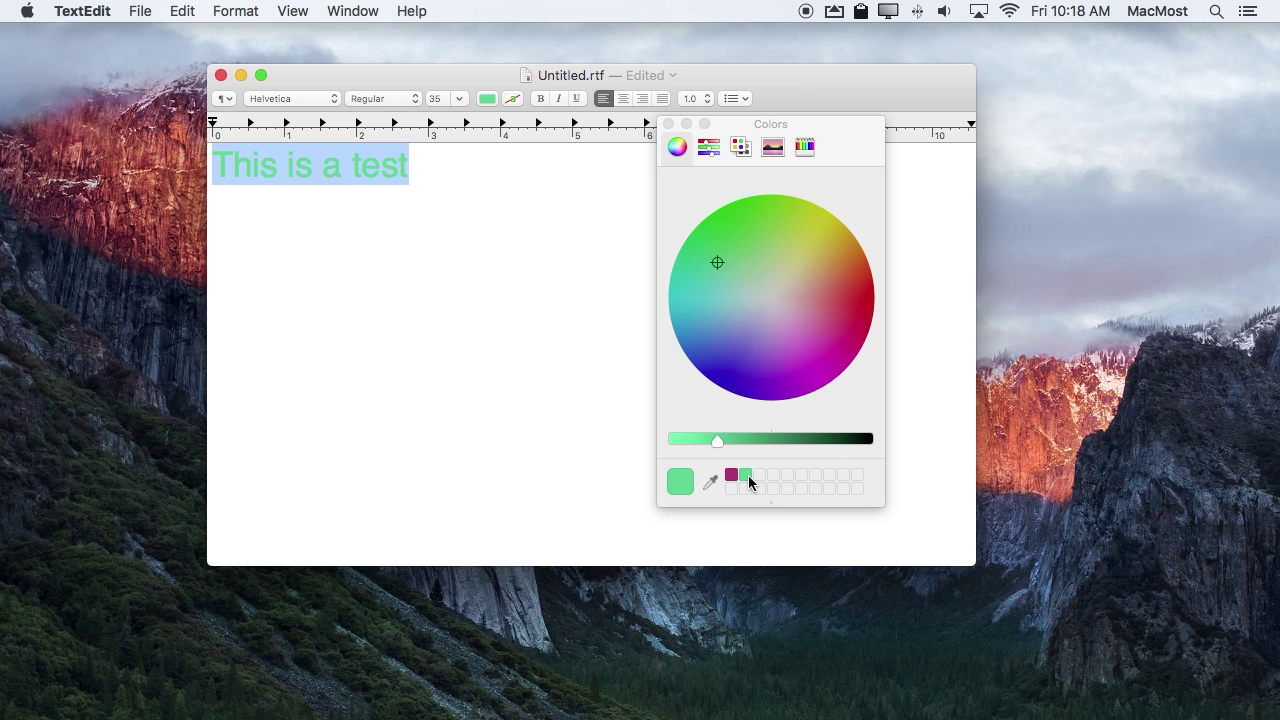
pyautogui.click(731, 476)
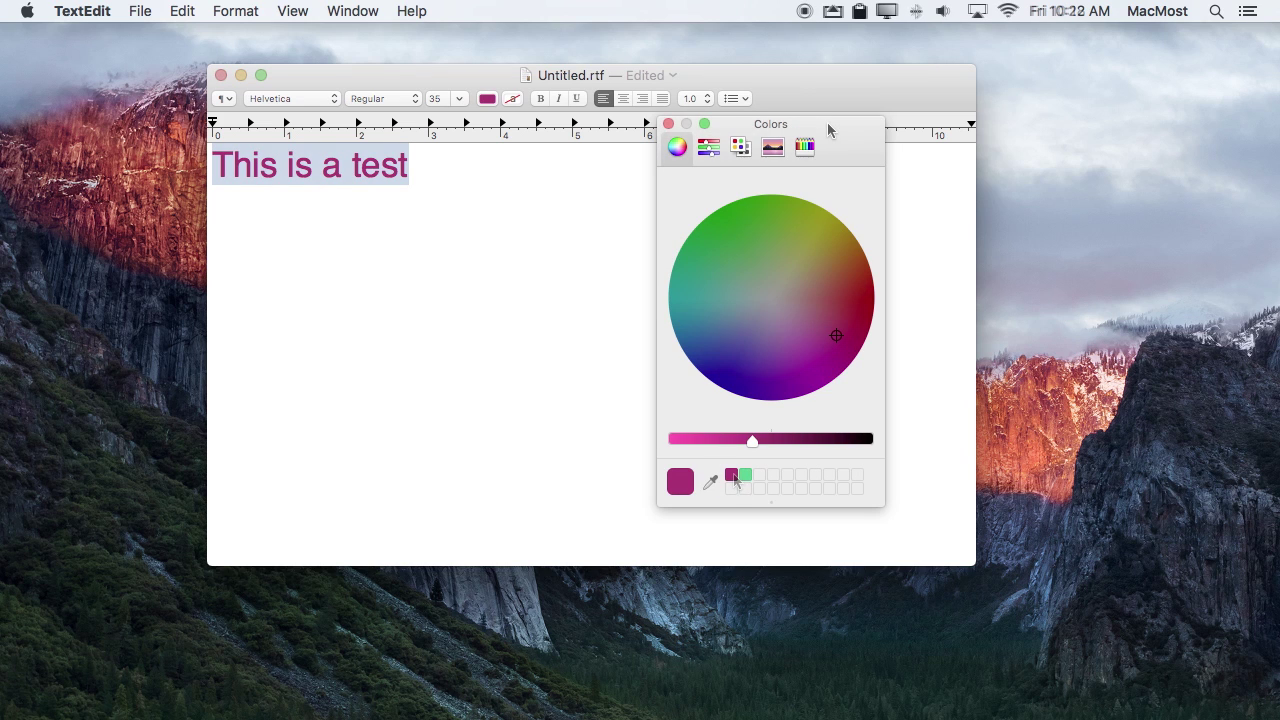
pyautogui.click(828, 129)
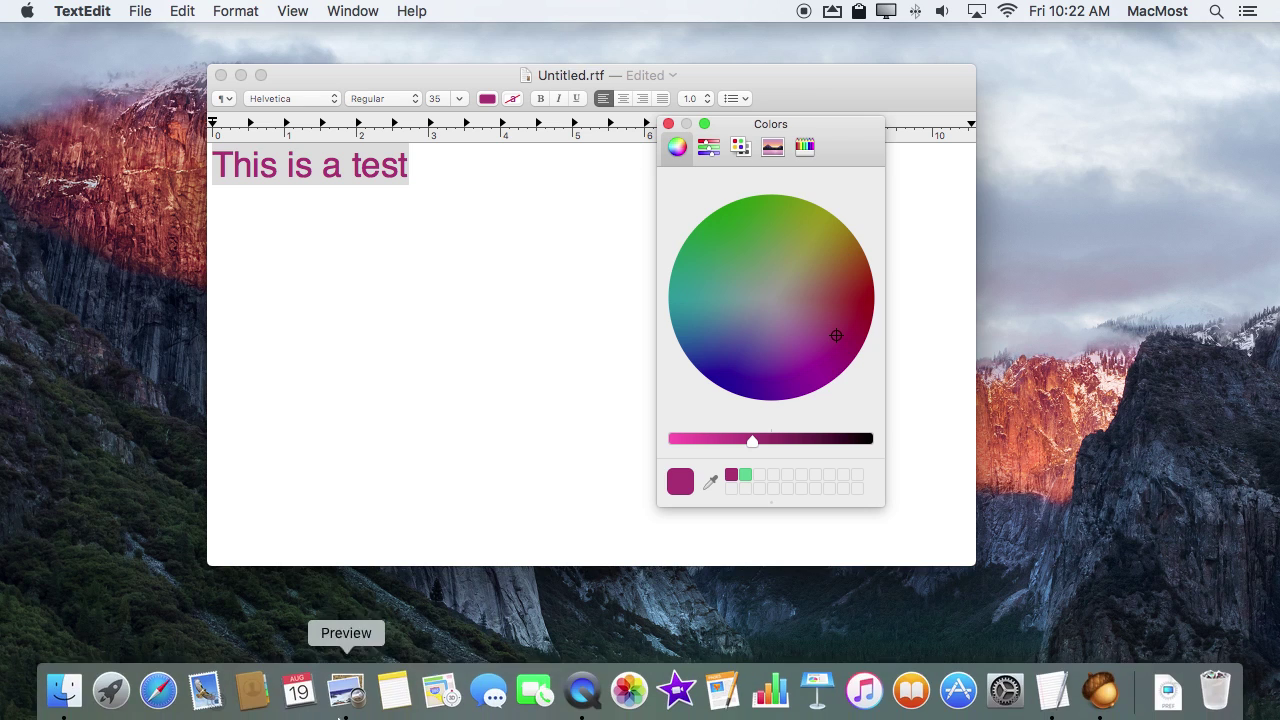
# - In Preview, show the Markup tools and add an oval over the boardwalk photo
pyautogui.click(346, 690)
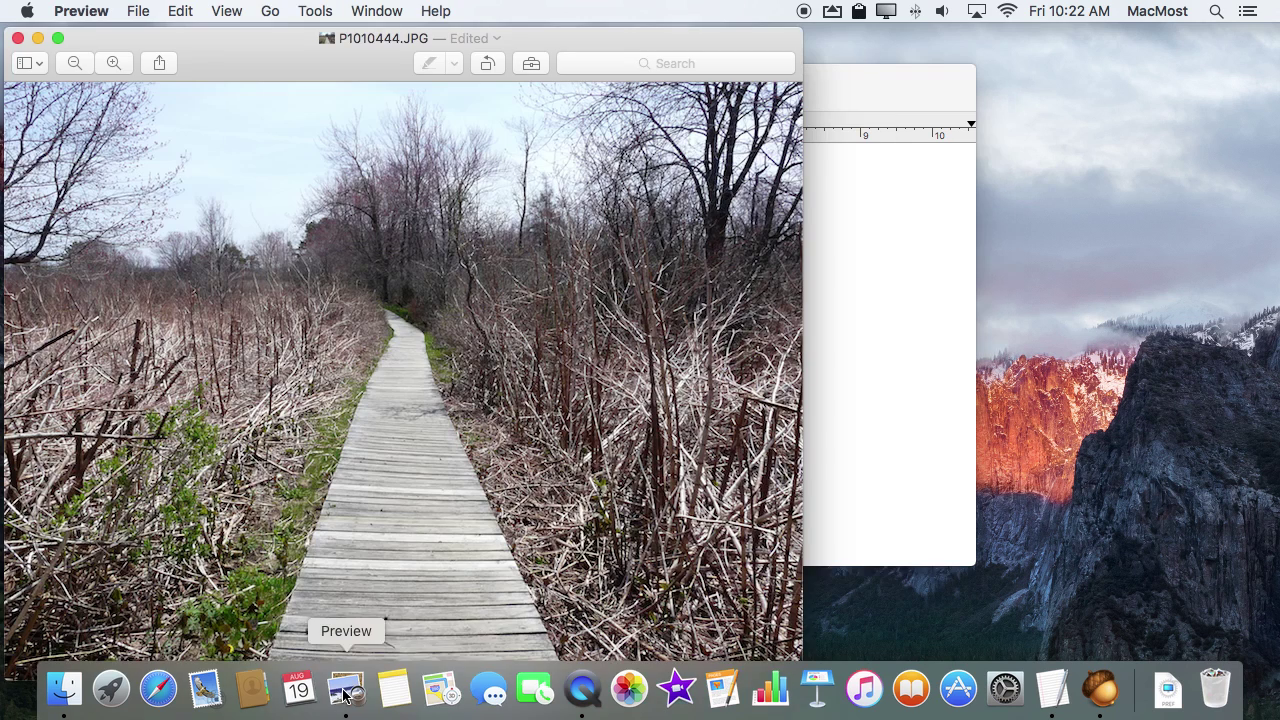
pyautogui.click(537, 62)
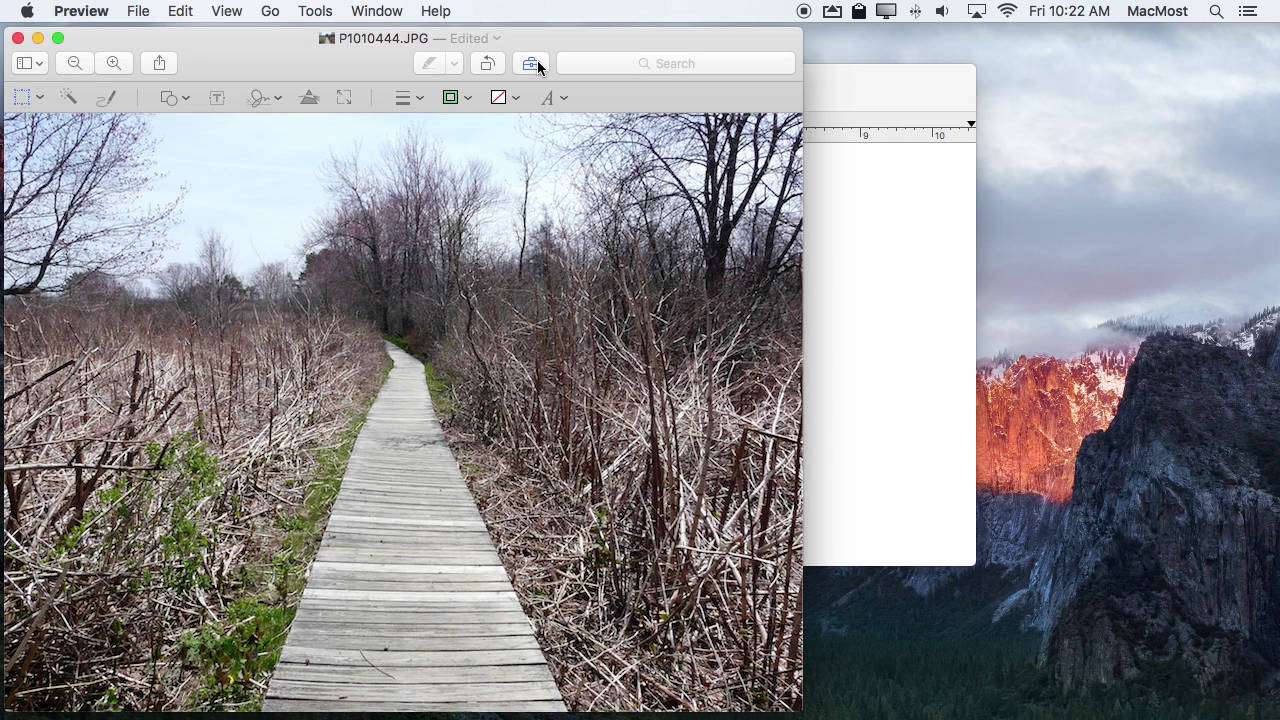
pyautogui.click(175, 97)
pyautogui.click(155, 192)
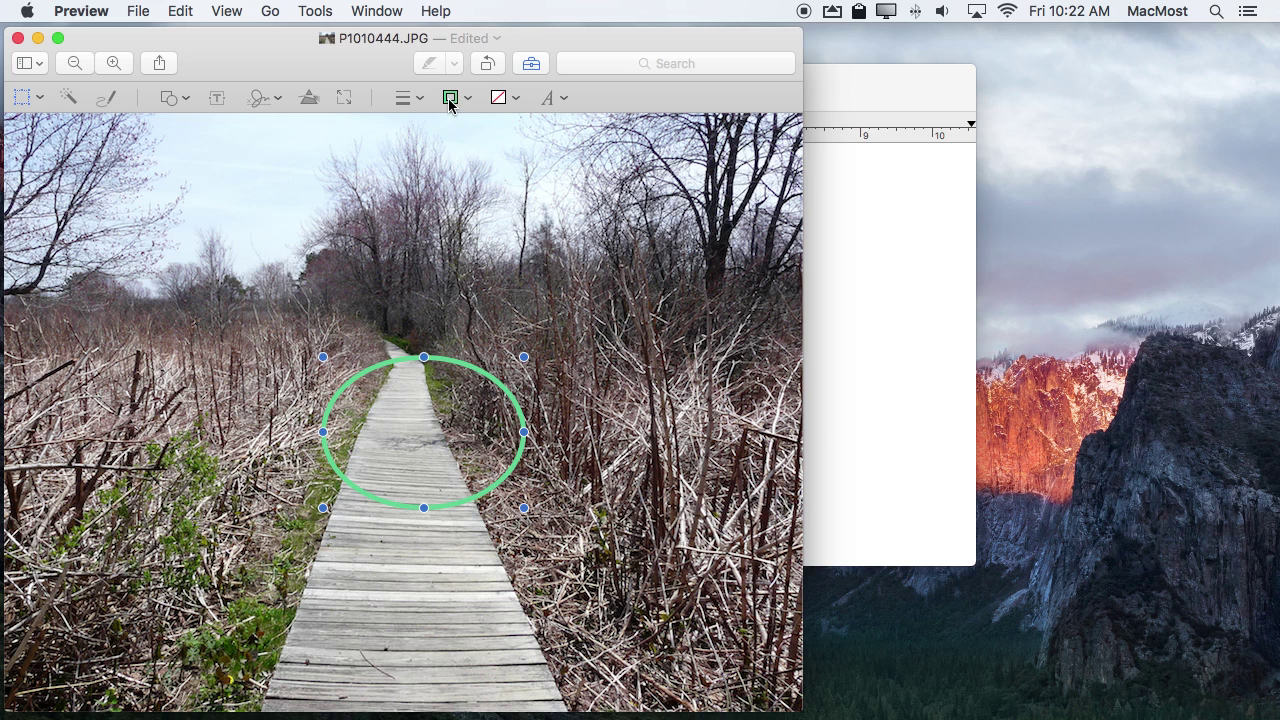
# - Set the oval's border colour from the Colors panel, ending on the saved light green chip
pyautogui.click(449, 99)
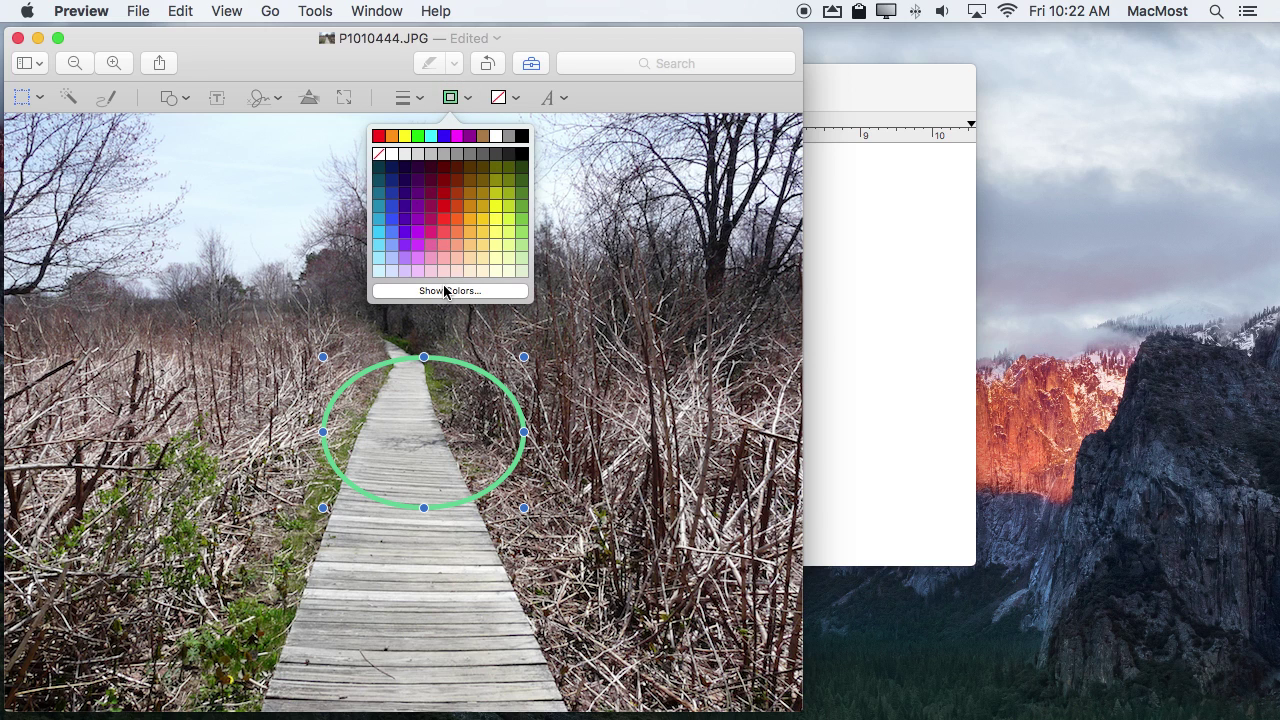
pyautogui.click(447, 291)
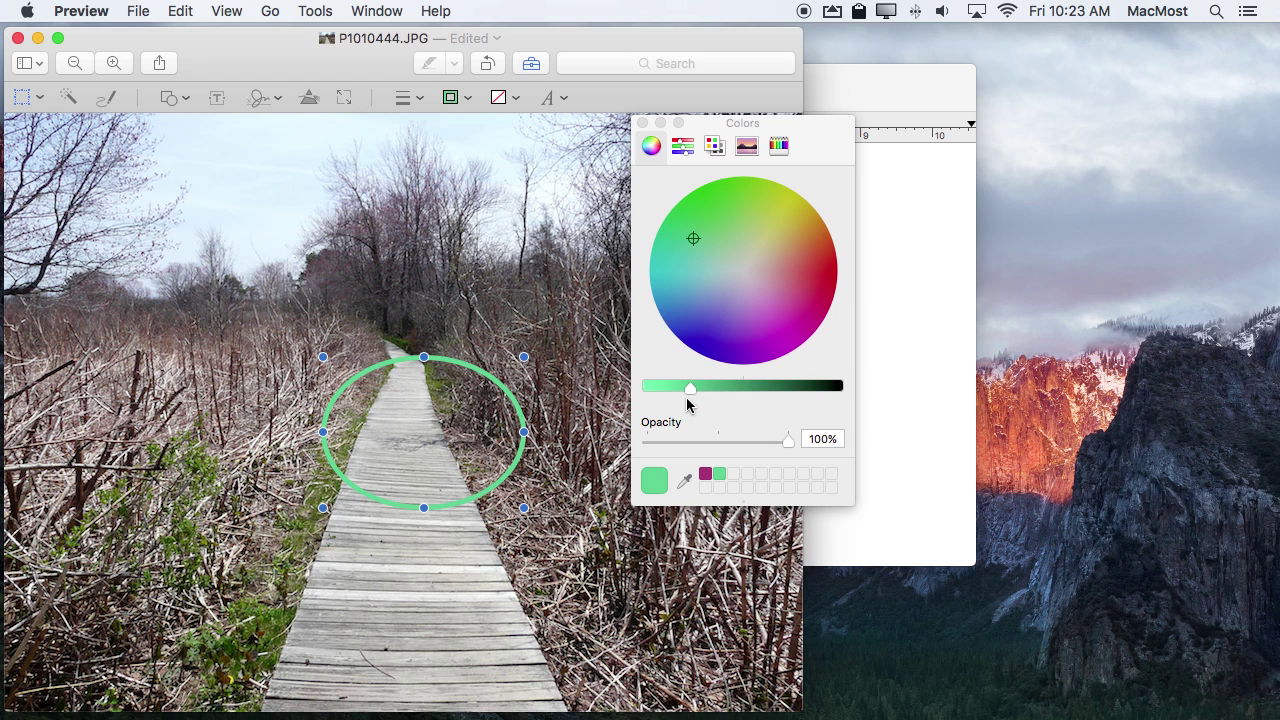
pyautogui.moveTo(689, 389); pyautogui.dragTo(724, 389)
pyautogui.moveTo(771, 251); pyautogui.dragTo(785, 270)
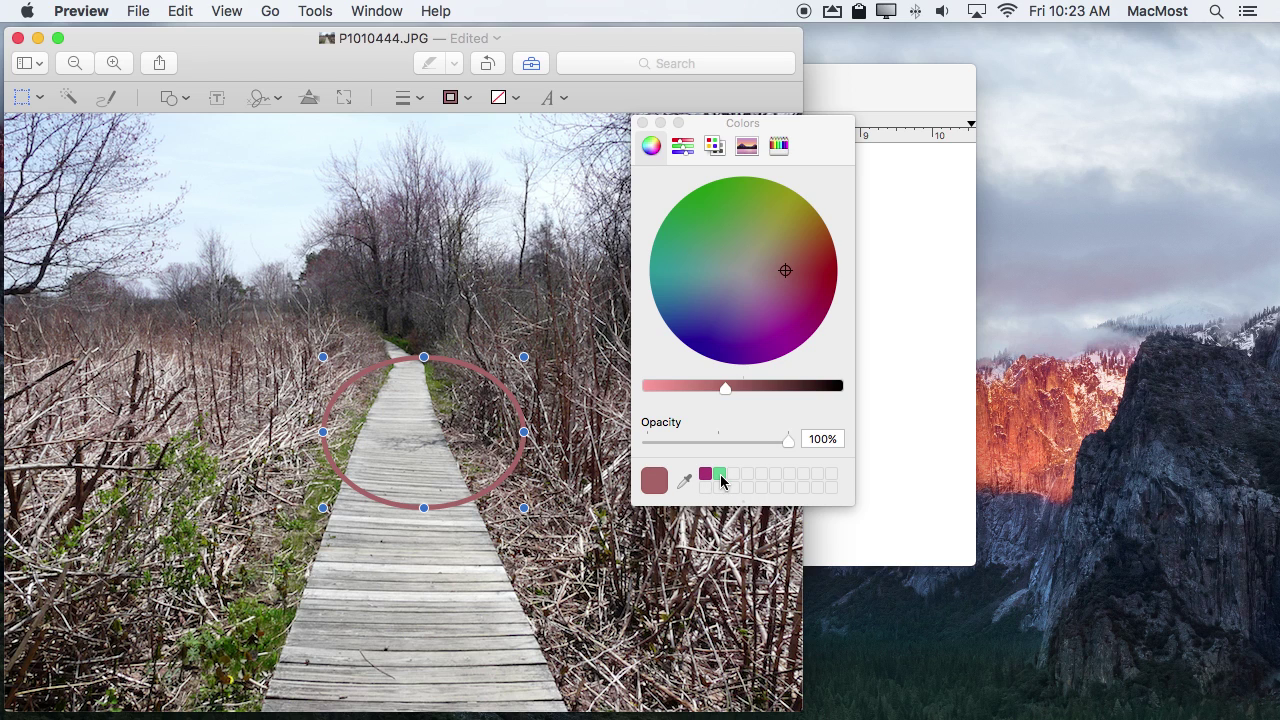
pyautogui.click(707, 474)
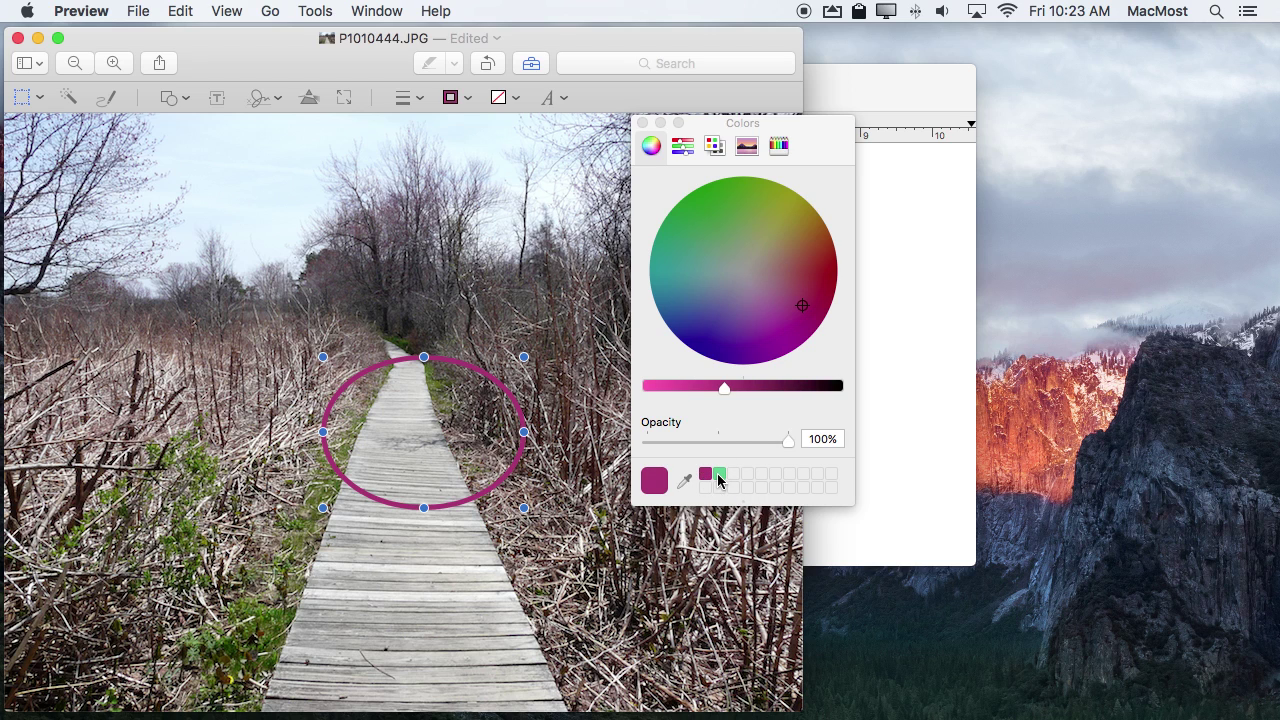
pyautogui.click(718, 474)
pyautogui.moveTo(1100, 705)
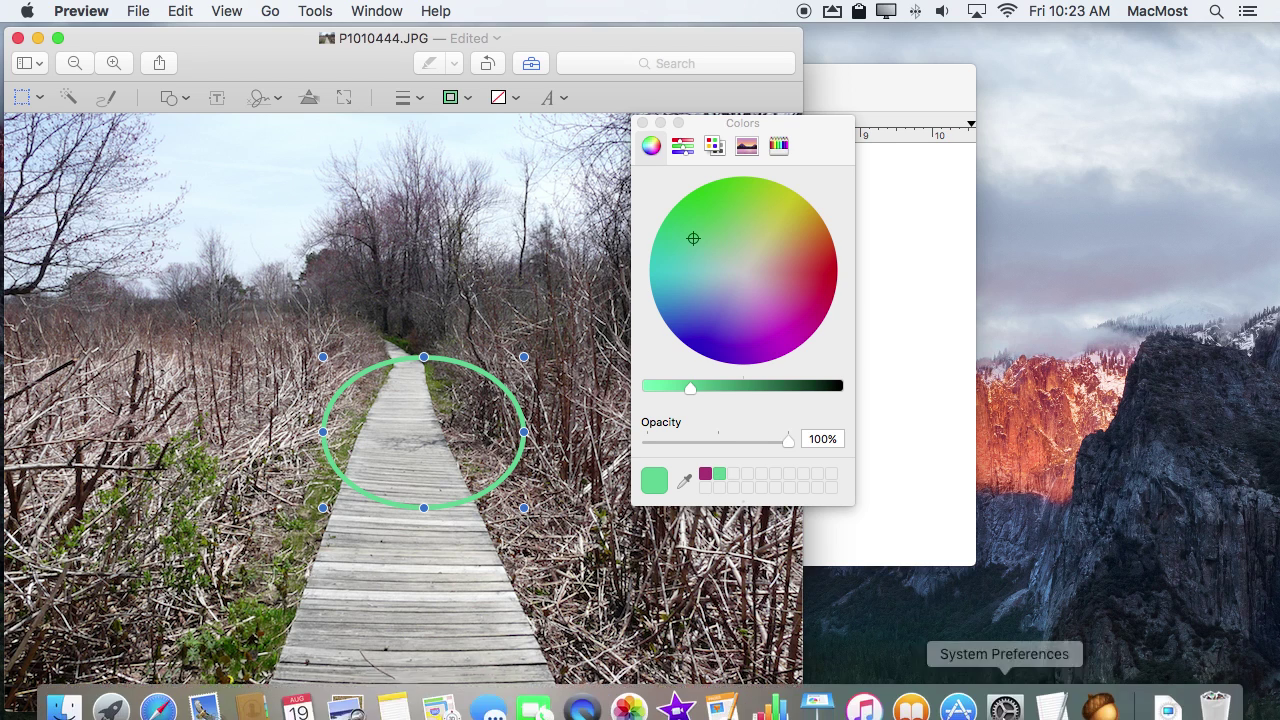
# - Paint a thick black wavy stroke across Acorn's blank Untitled canvas
pyautogui.click(1100, 688)
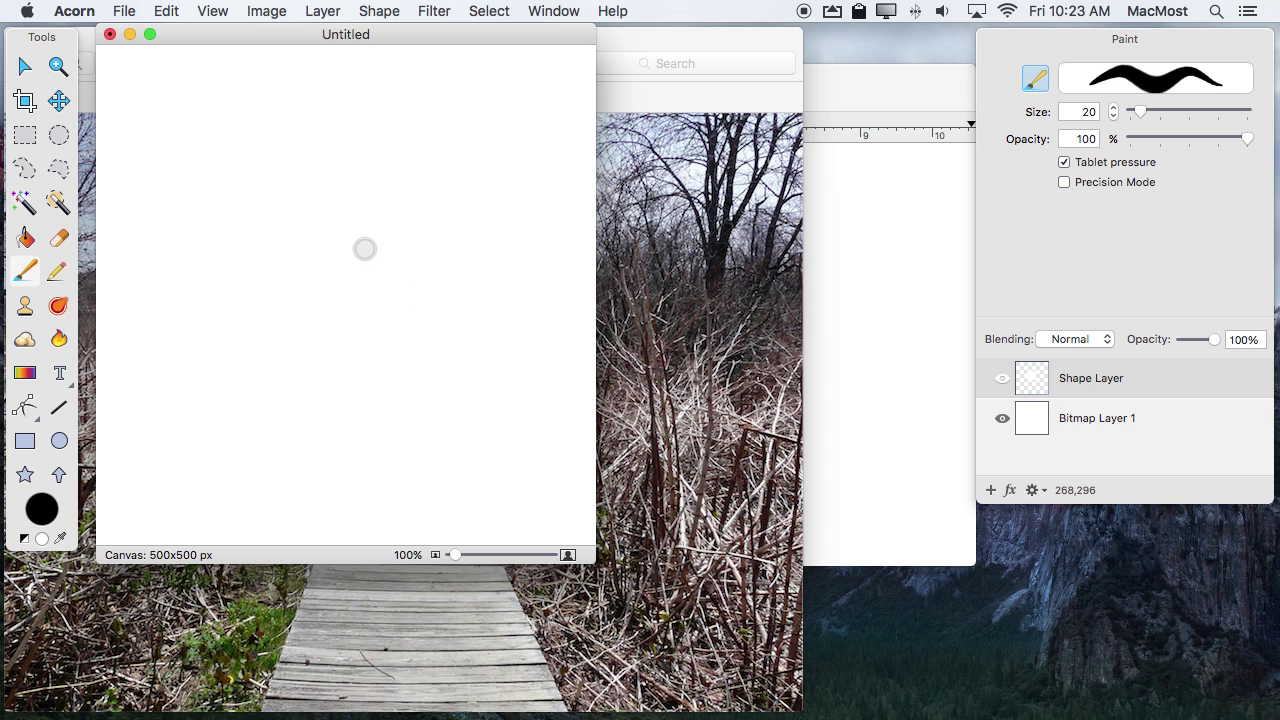
pyautogui.moveTo(166, 222)
pyautogui.mouseDown()
pyautogui.moveTo(446, 314)
pyautogui.moveTo(498, 246)
pyautogui.mouseUp()
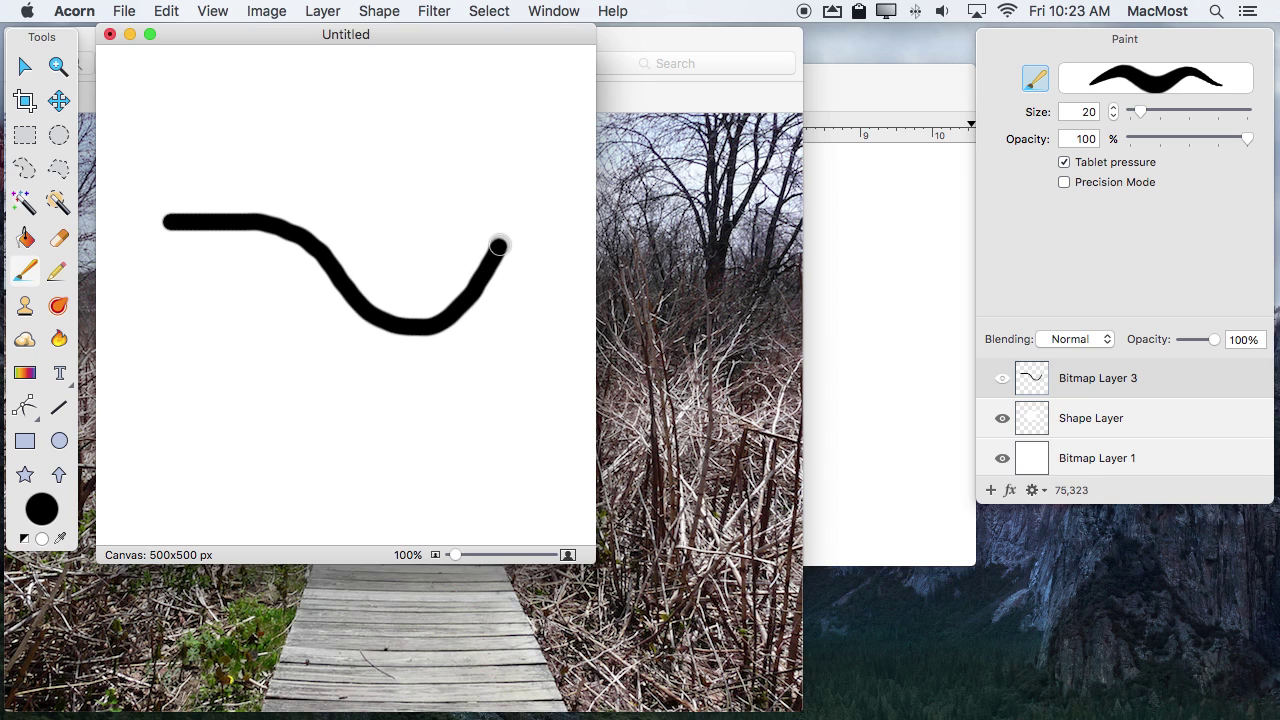
pyautogui.click(42, 512)
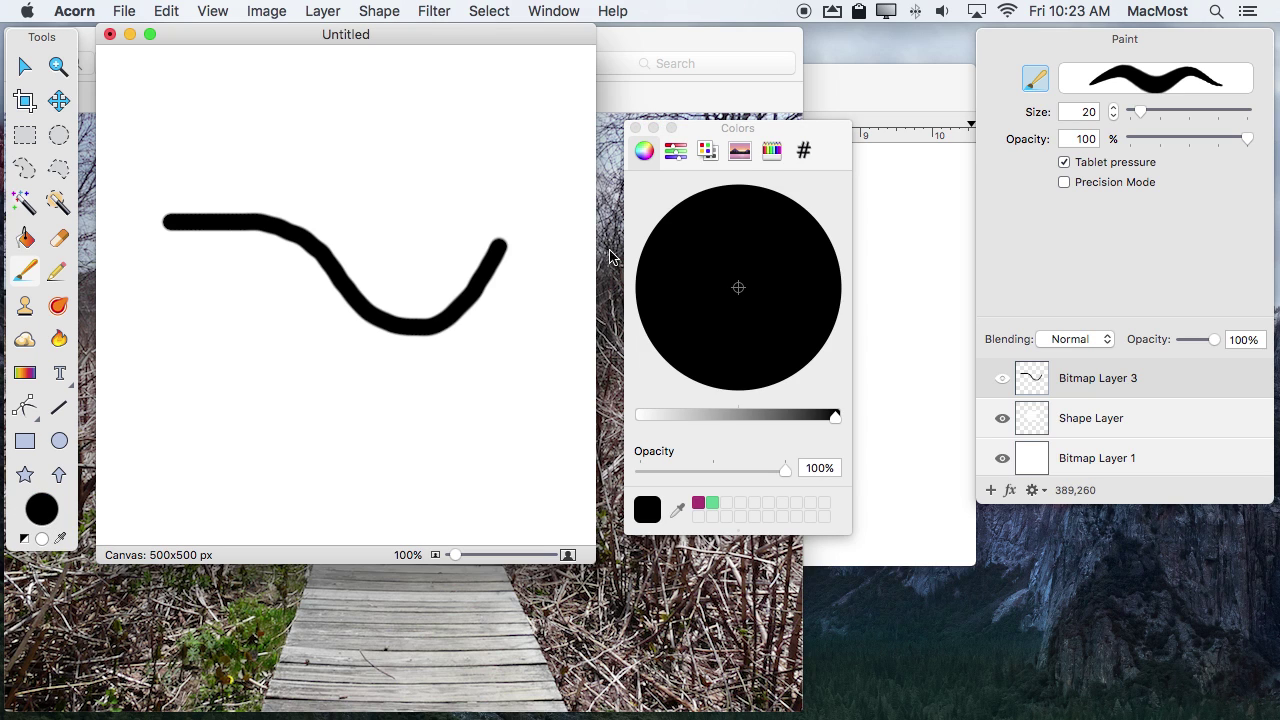
# - Try brush colours on the colour wheel: green, pink with its hex code, then teal's RGB values
pyautogui.click(697, 133)
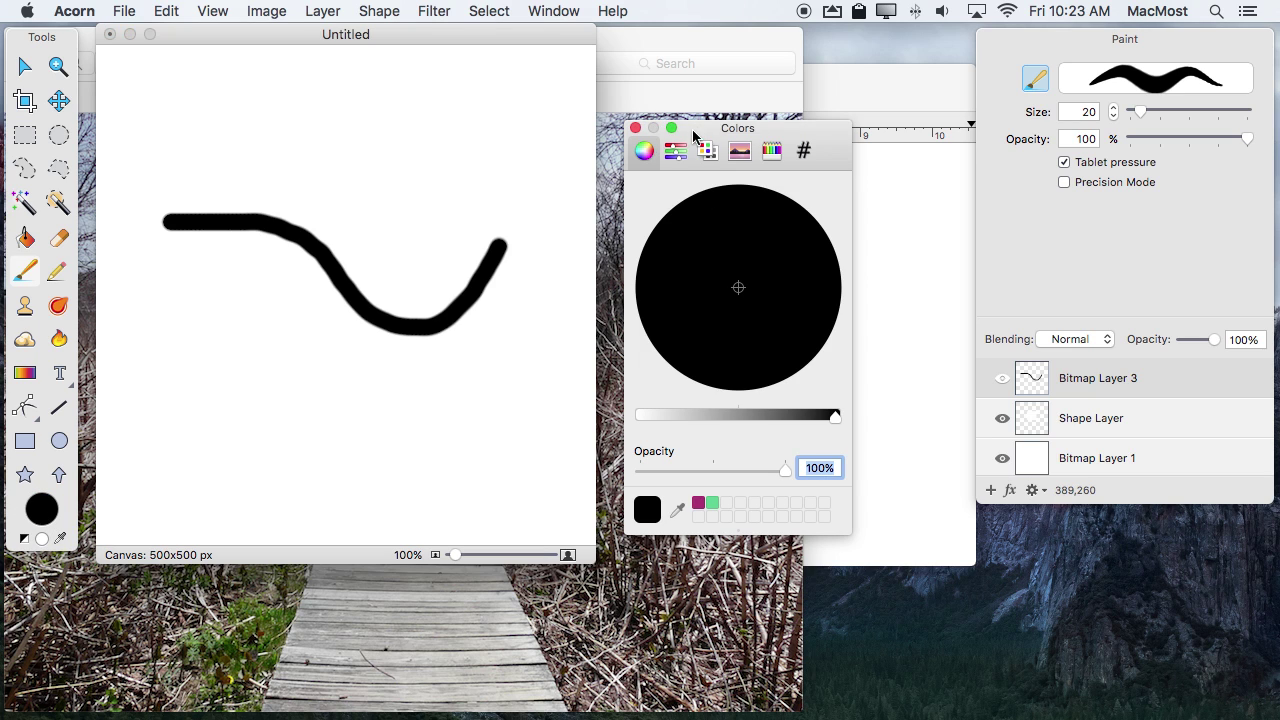
pyautogui.moveTo(725, 412); pyautogui.dragTo(692, 415)
pyautogui.click(714, 251)
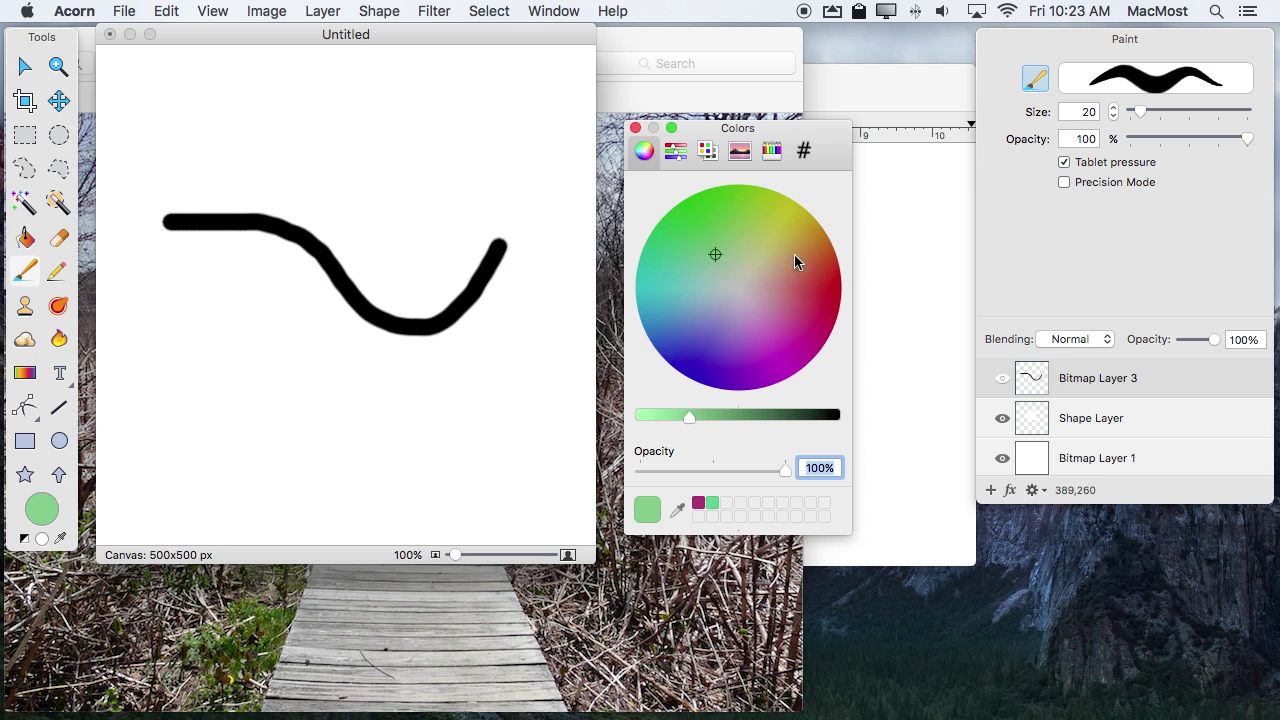
pyautogui.click(760, 306)
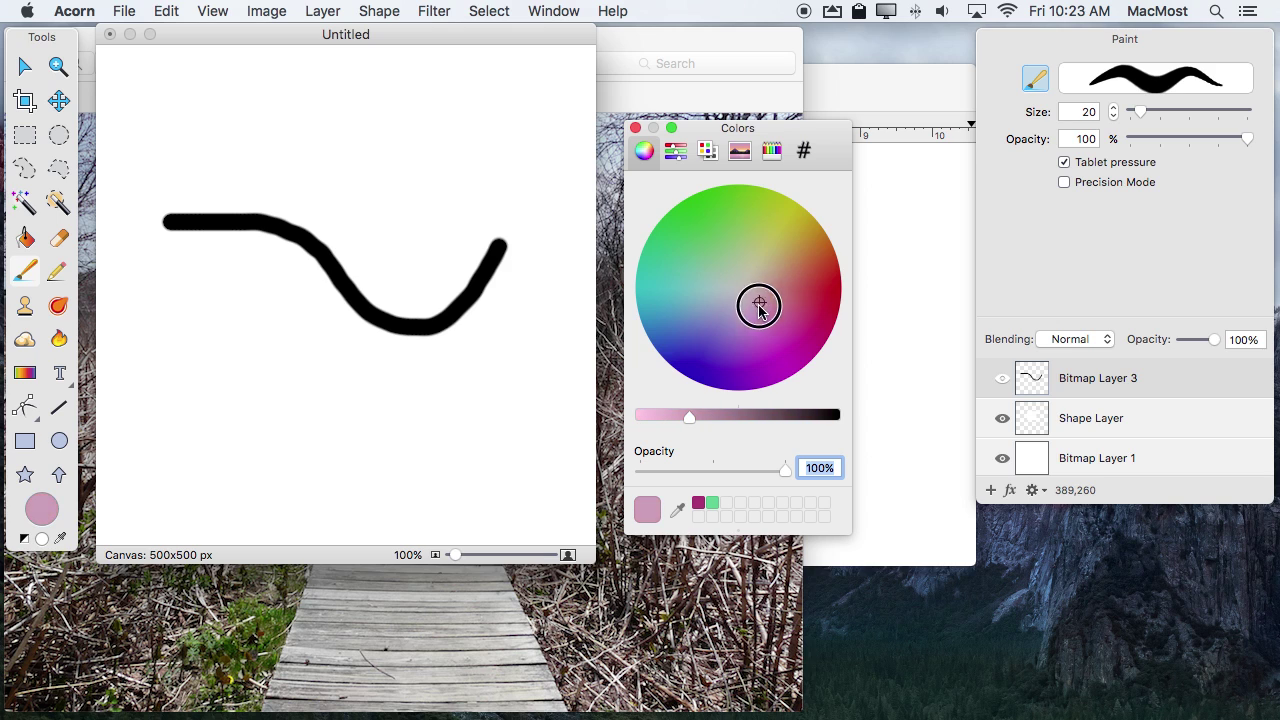
pyautogui.click(803, 151)
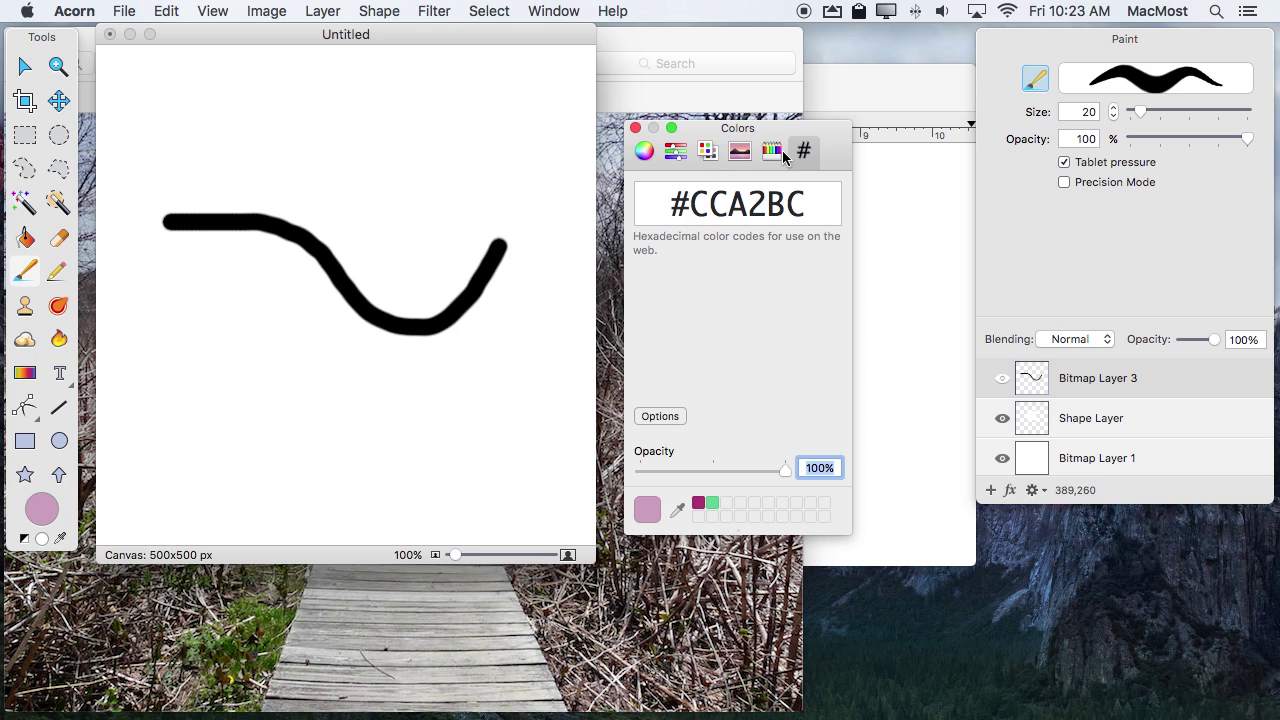
pyautogui.click(645, 151)
pyautogui.click(686, 286)
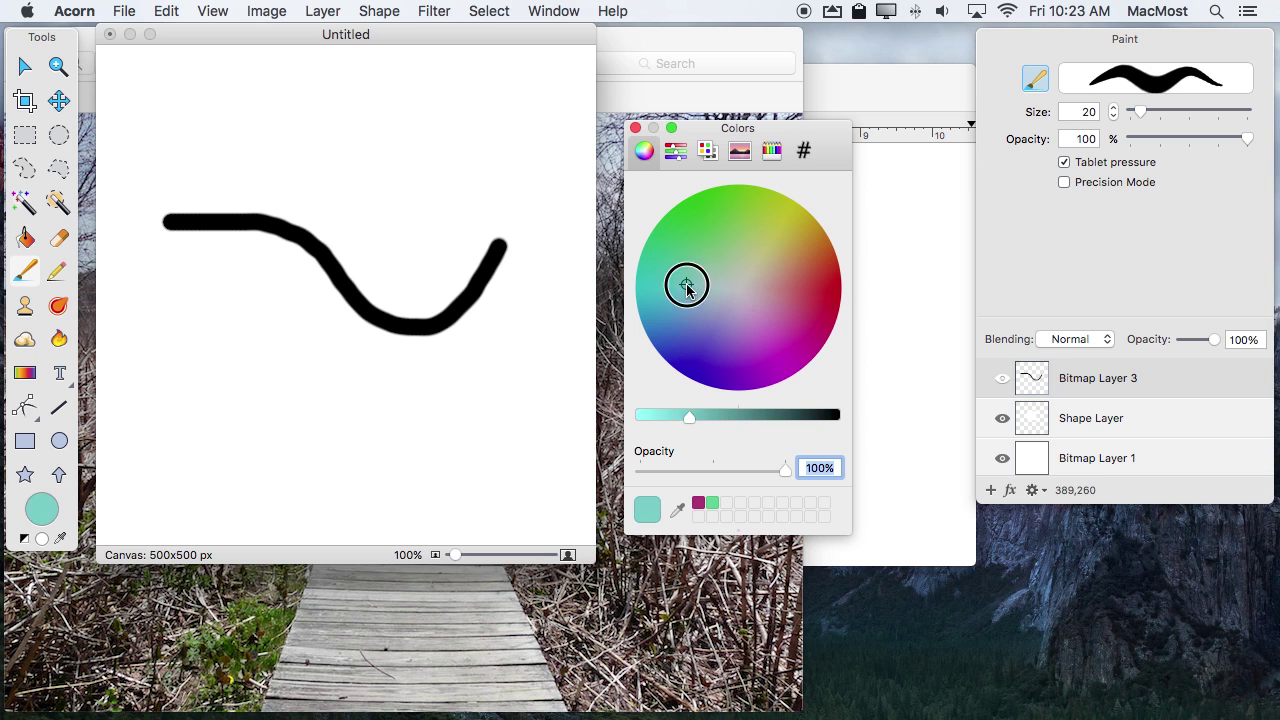
pyautogui.click(675, 151)
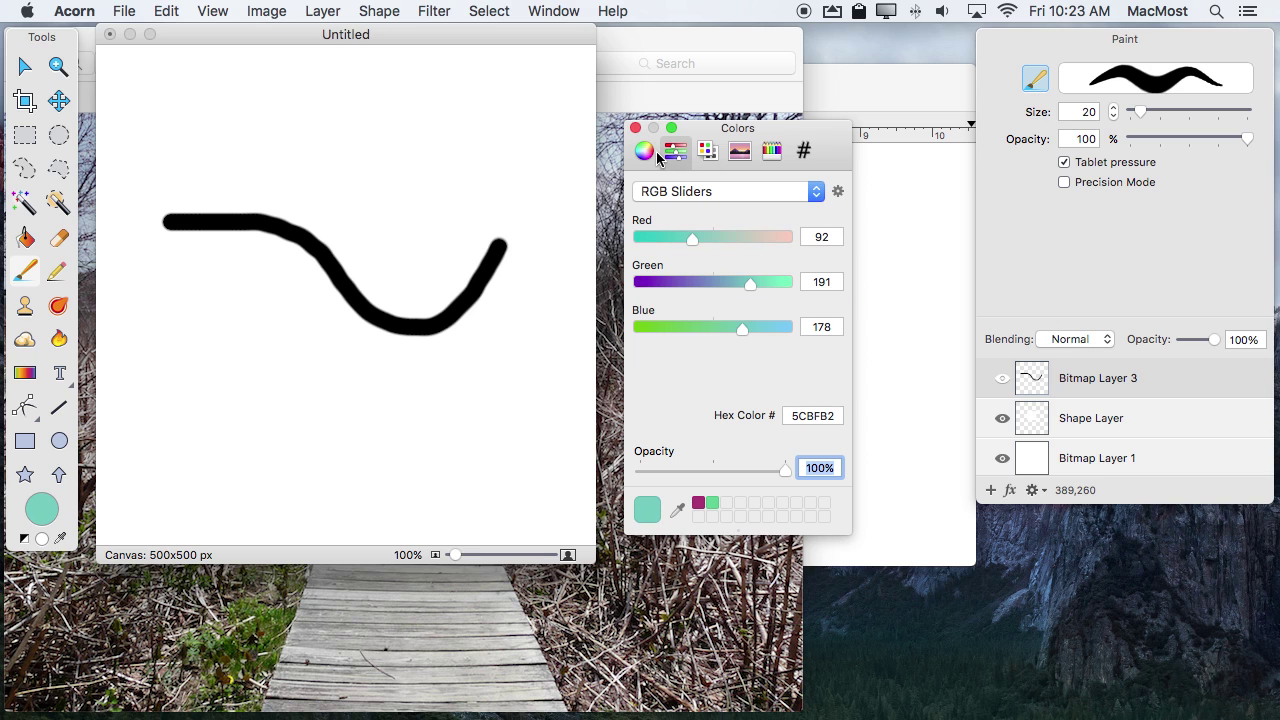
# - Paint a Sea Foam green curve across the black wave, then choose the Maraschino red pencil
pyautogui.click(771, 155)
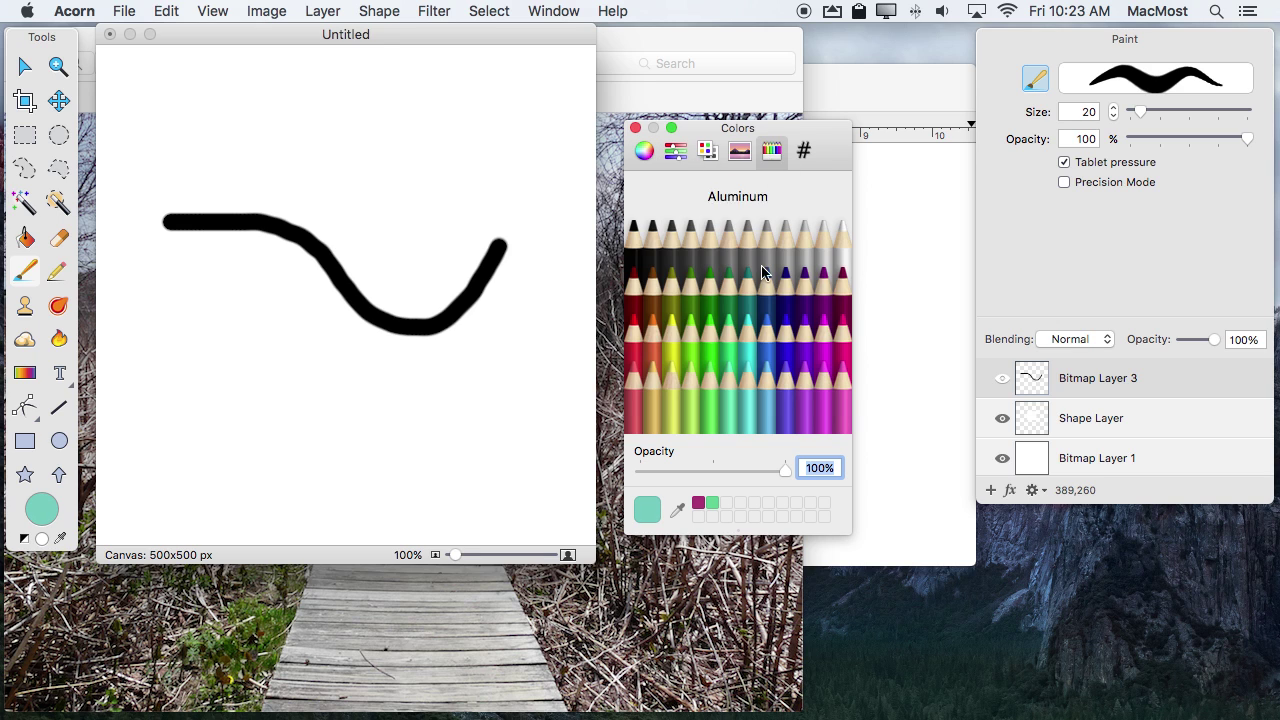
pyautogui.click(736, 330)
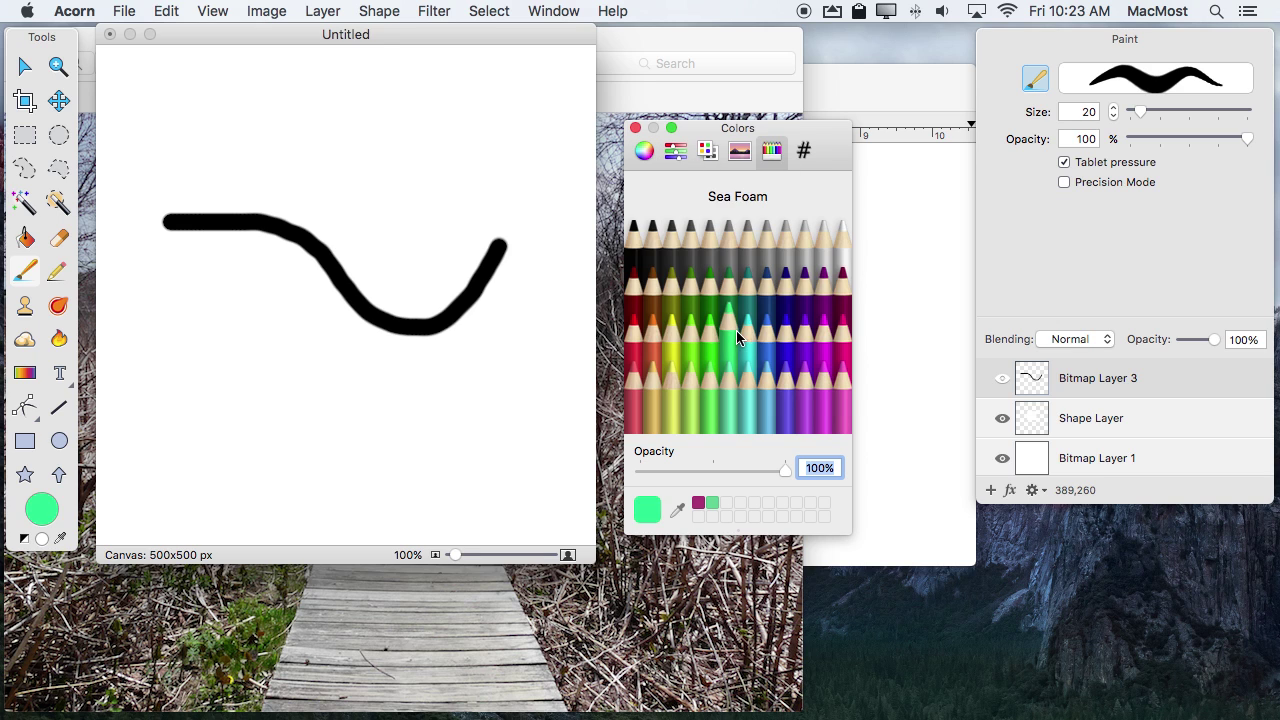
pyautogui.click(223, 280)
pyautogui.moveTo(163, 422)
pyautogui.mouseDown()
pyautogui.moveTo(352, 452)
pyautogui.moveTo(410, 232)
pyautogui.mouseUp()
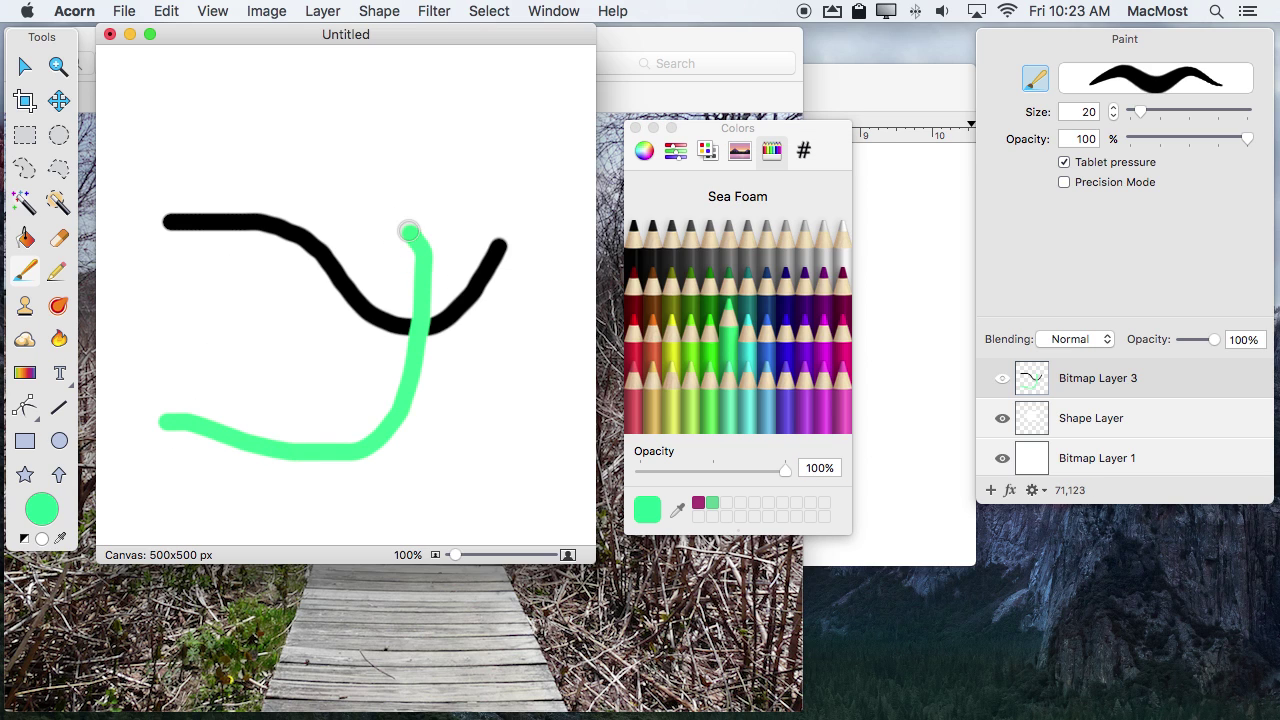
pyautogui.click(636, 345)
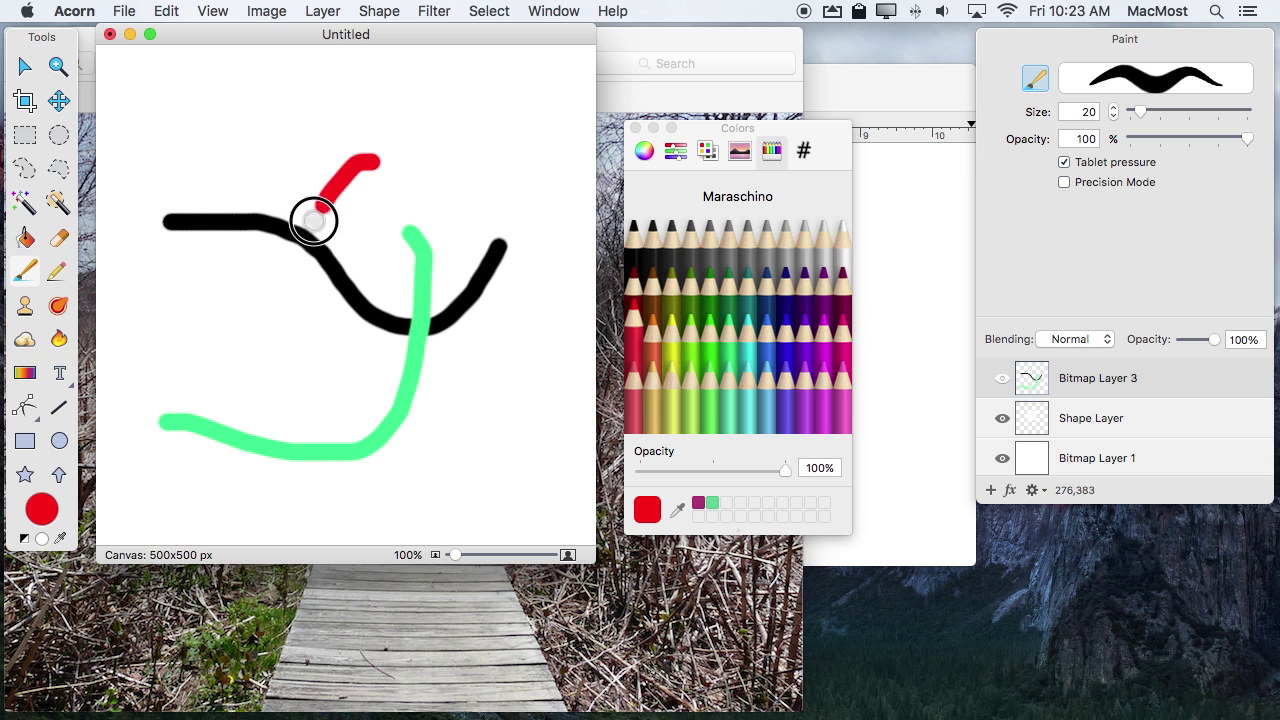